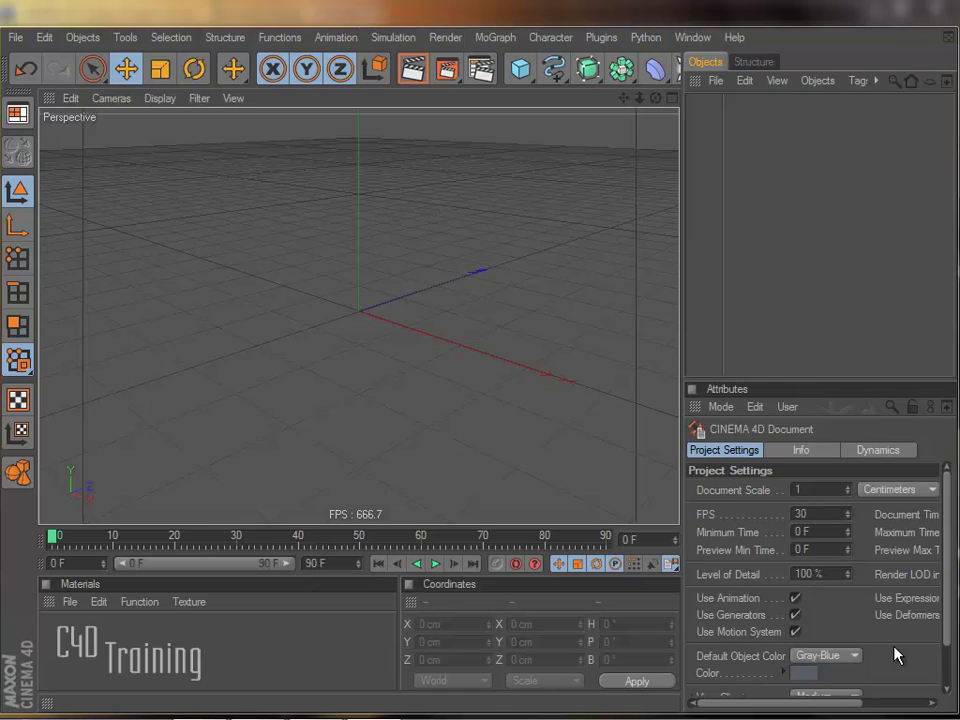
Step: Load the cloner scene, add a Camera object and look through it in the viewport
key(ctrl+v)
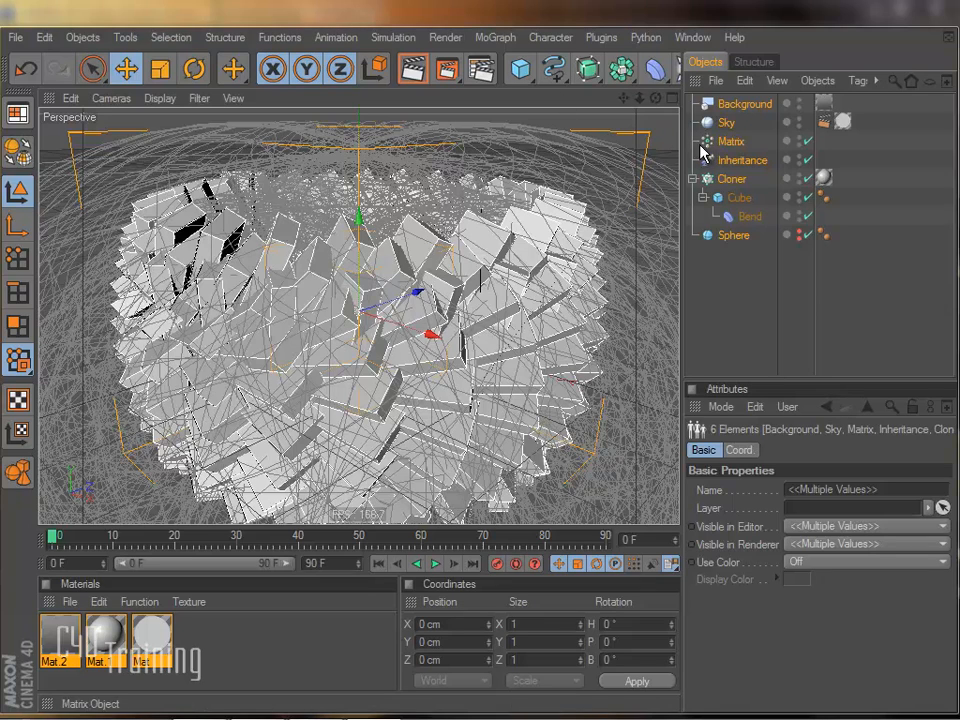
drag(683, 150, 730, 150)
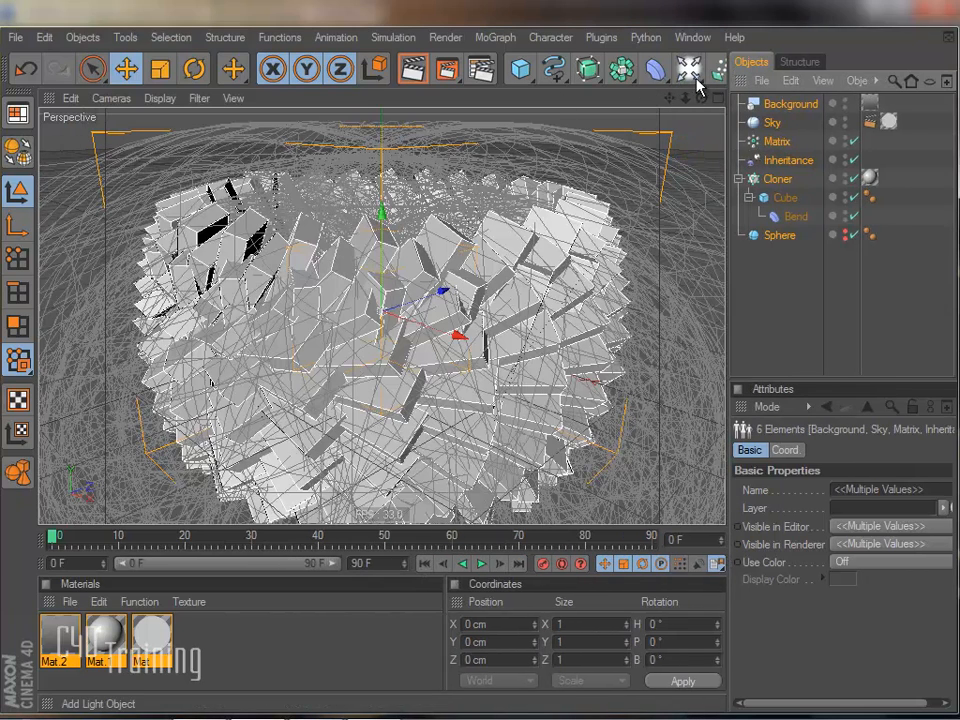
drag(707, 70, 735, 186)
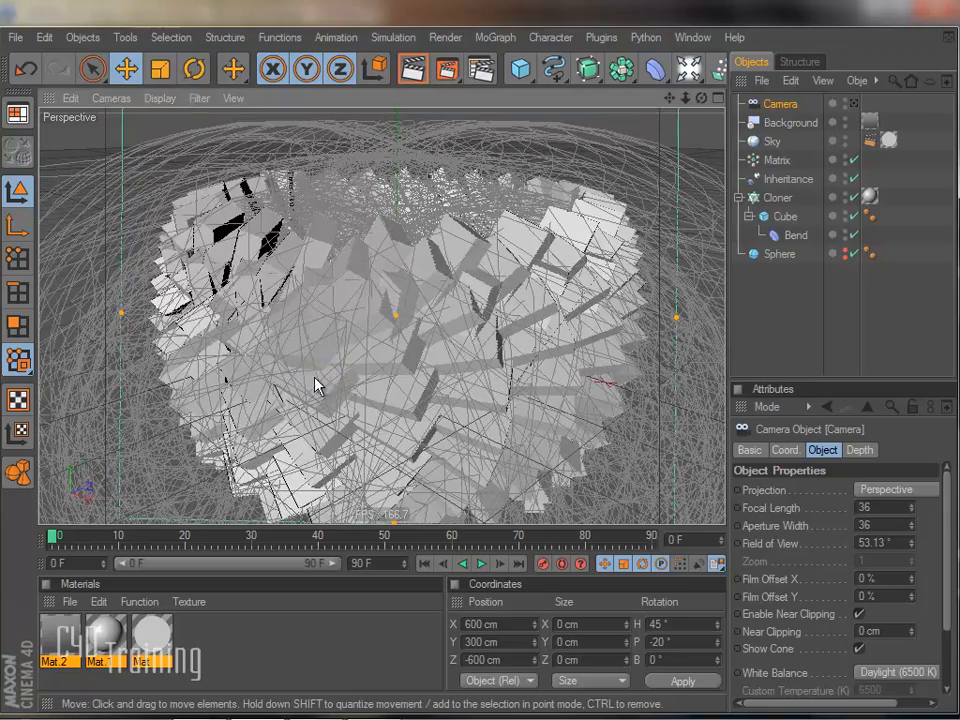
alt+drag(625, 362, 660, 360)
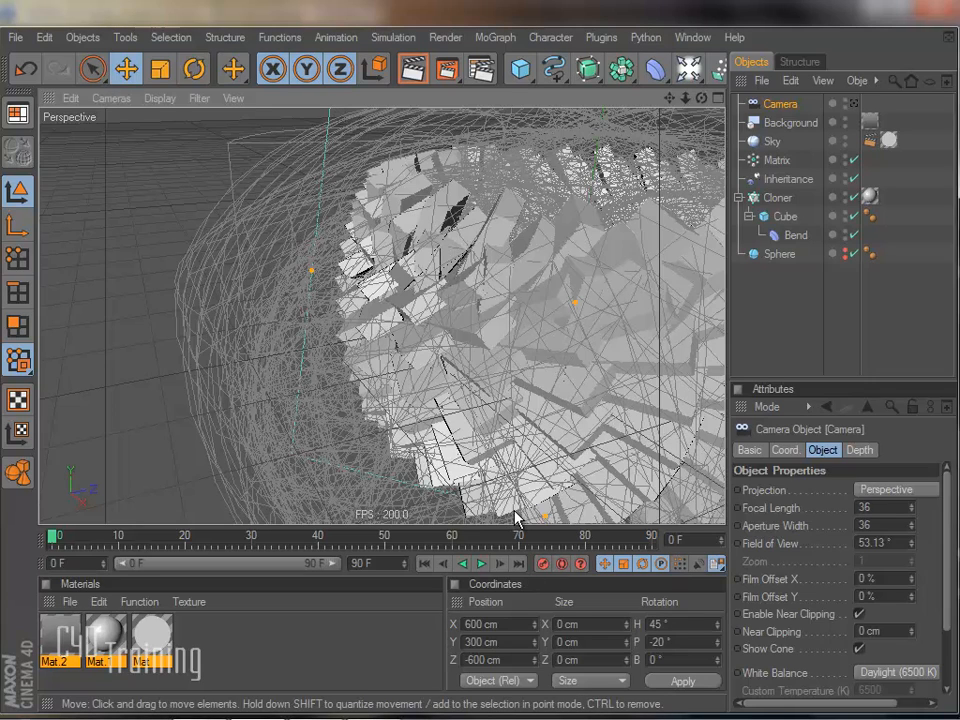
click(855, 104)
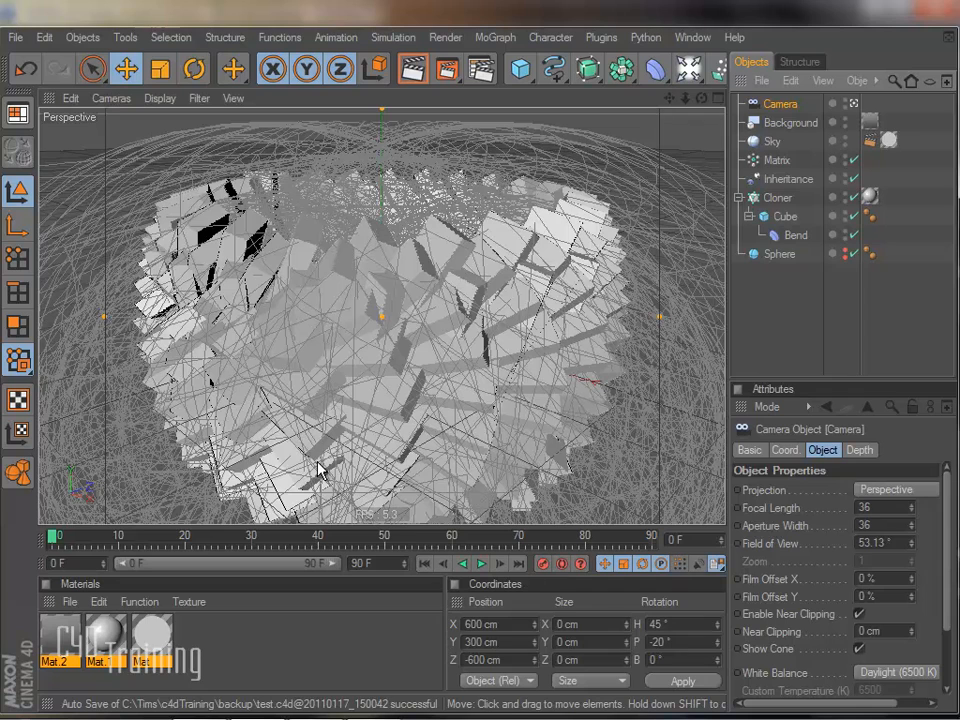
Step: Set render output to the NTSC D1 Widescreen Square Pixel preset (864×486) with Frame Range All Frames
click(483, 72)
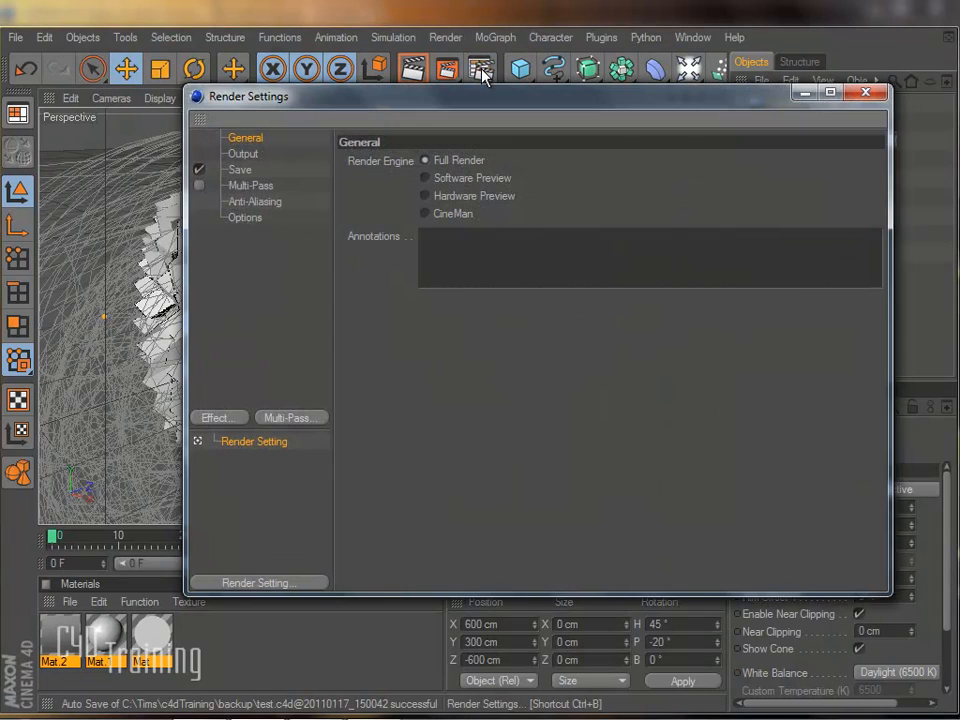
click(244, 154)
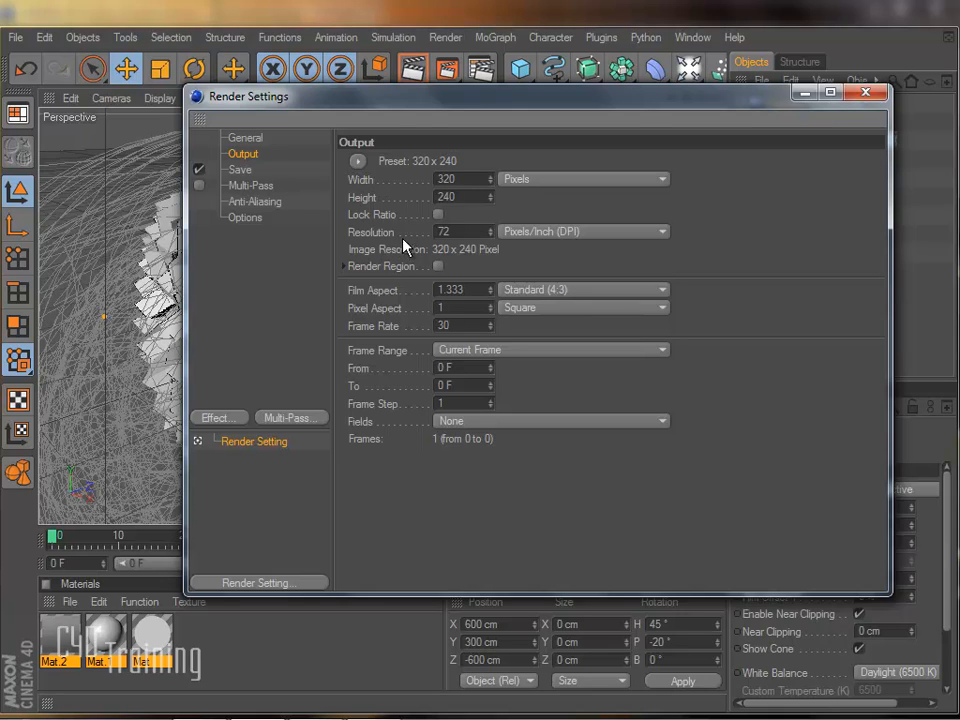
click(358, 162)
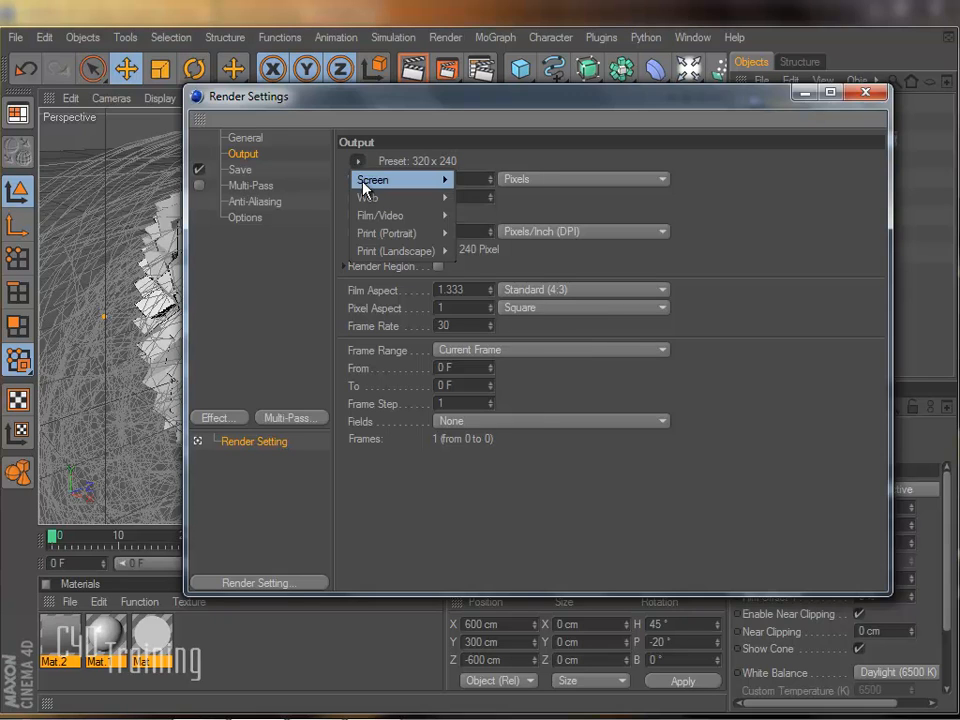
mouse_move(381, 215)
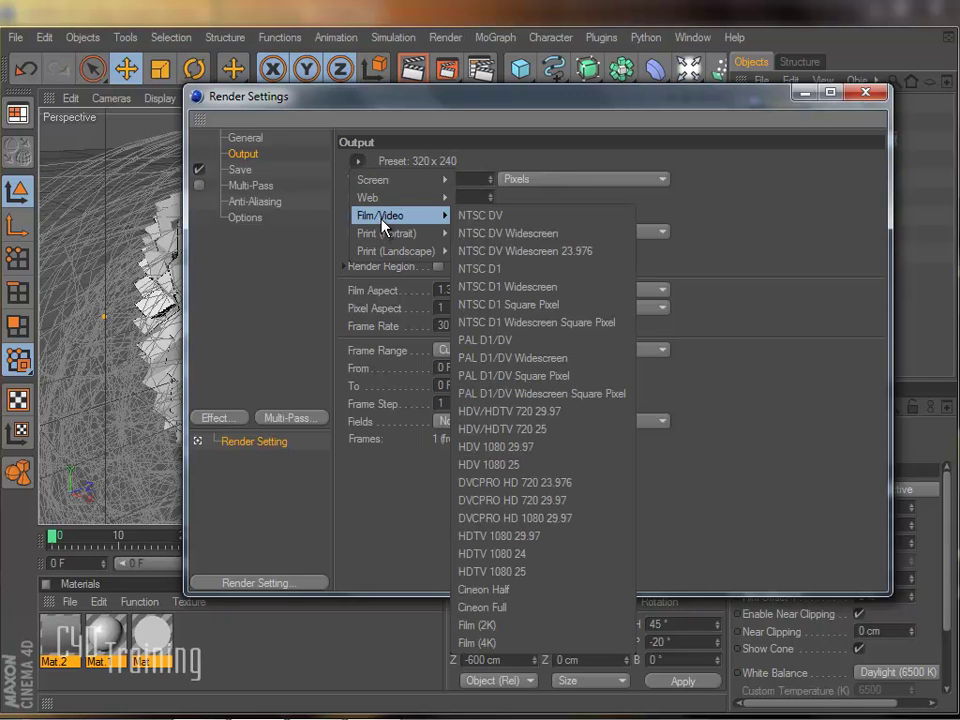
click(400, 217)
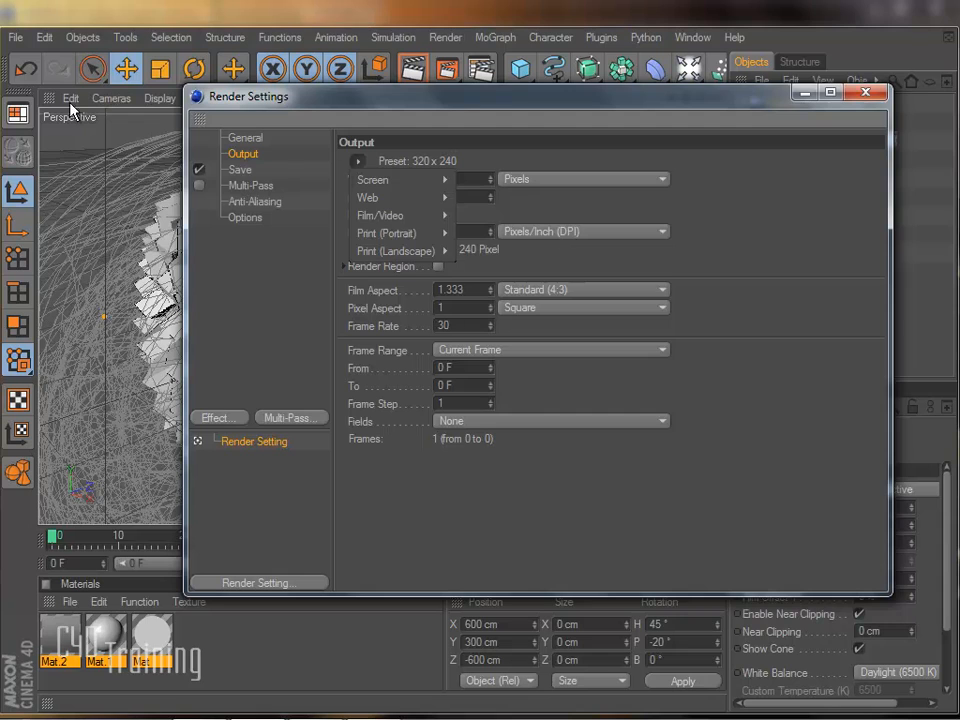
click(358, 161)
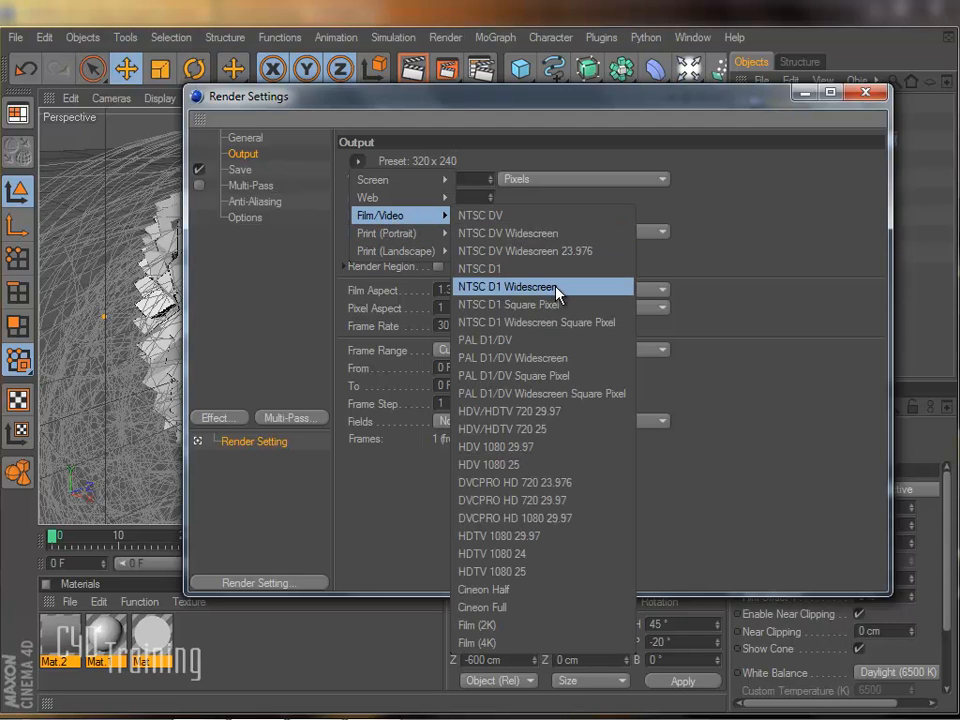
click(545, 323)
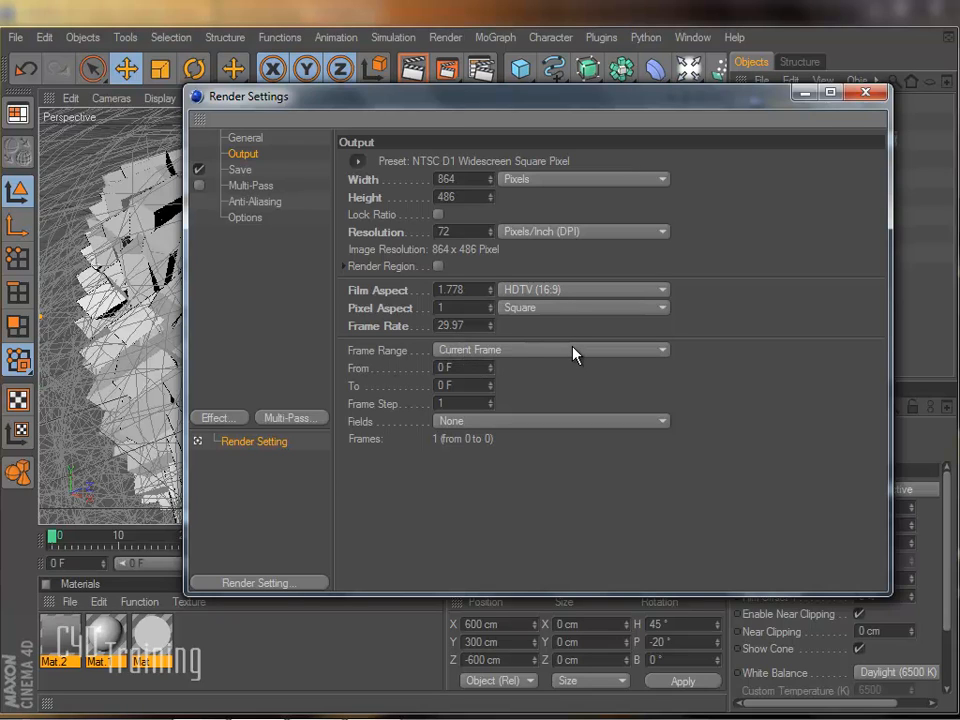
click(575, 351)
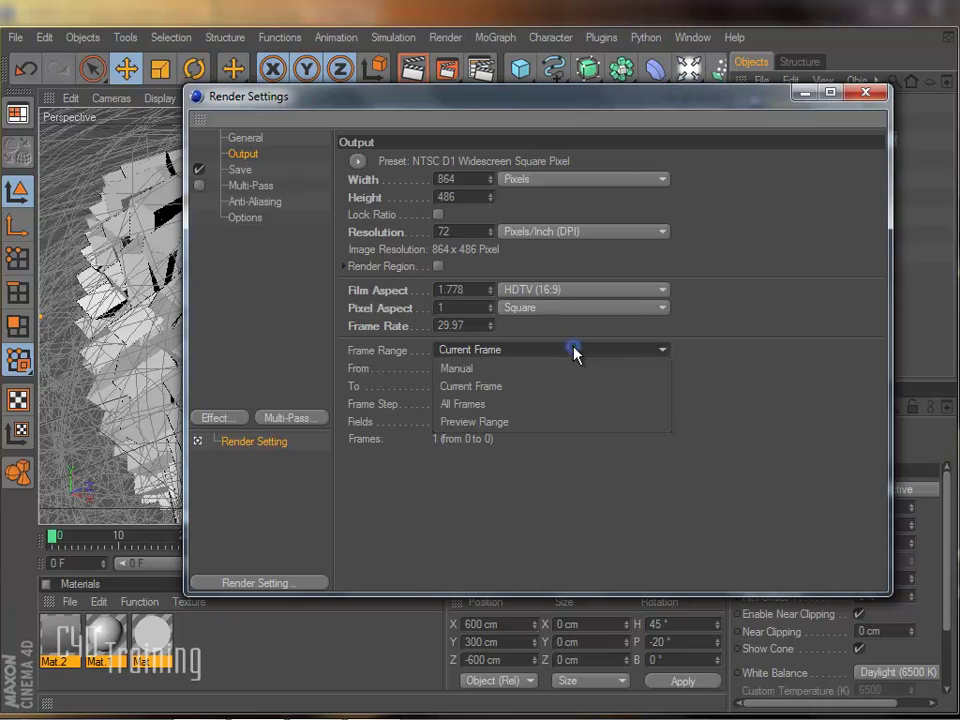
click(555, 402)
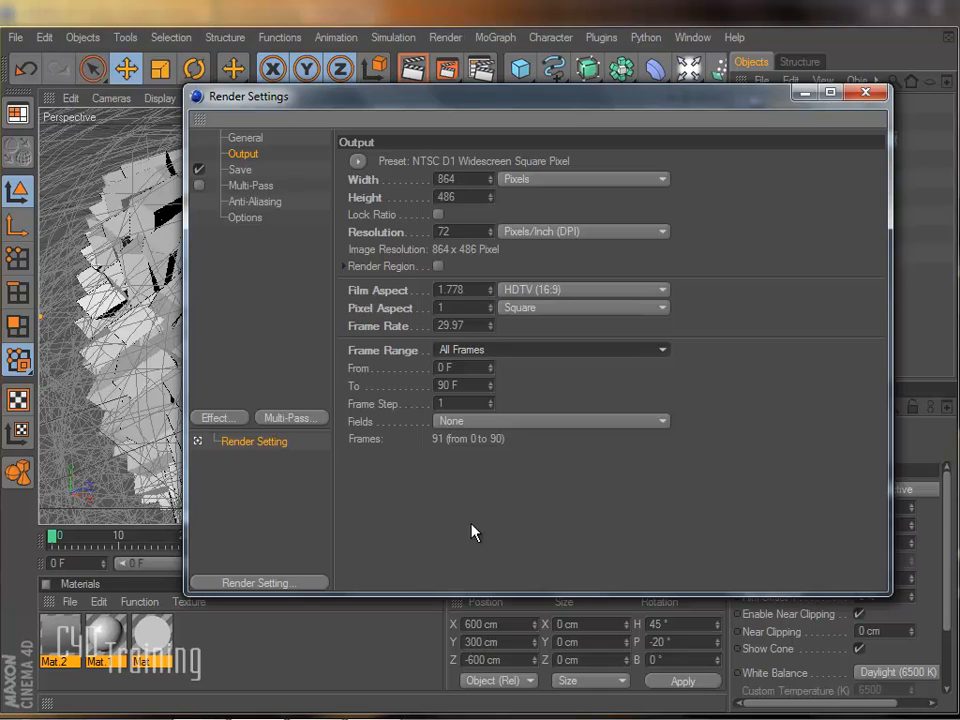
Step: Set the render save path to a file named testRender in the RenderBasics folder
click(238, 170)
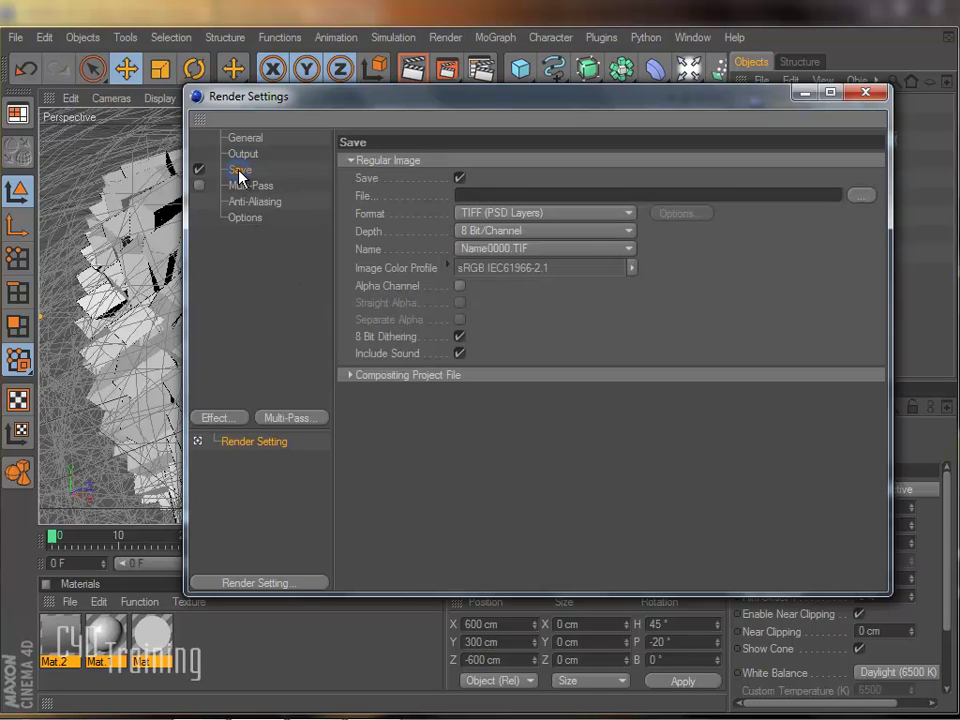
click(368, 197)
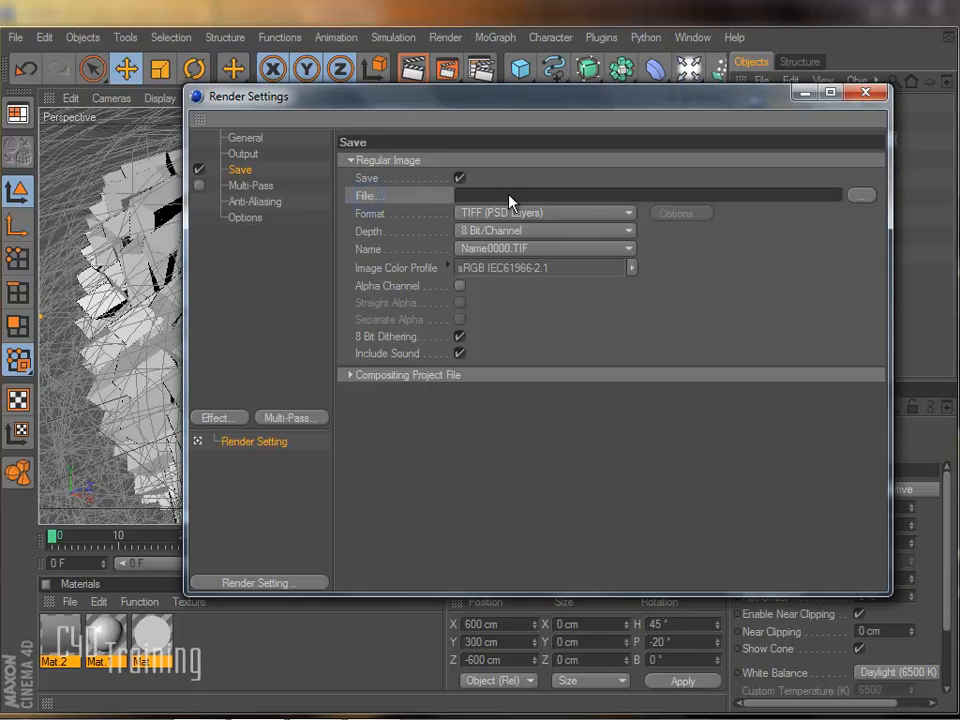
click(862, 197)
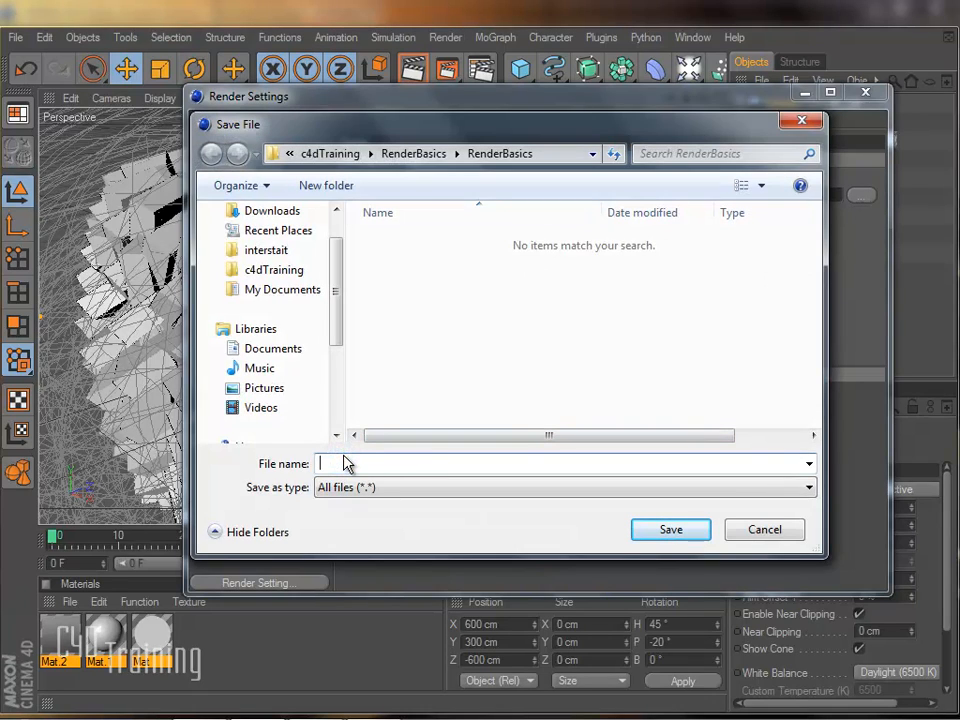
text(test)
text(Real)
text(nder)
click(671, 529)
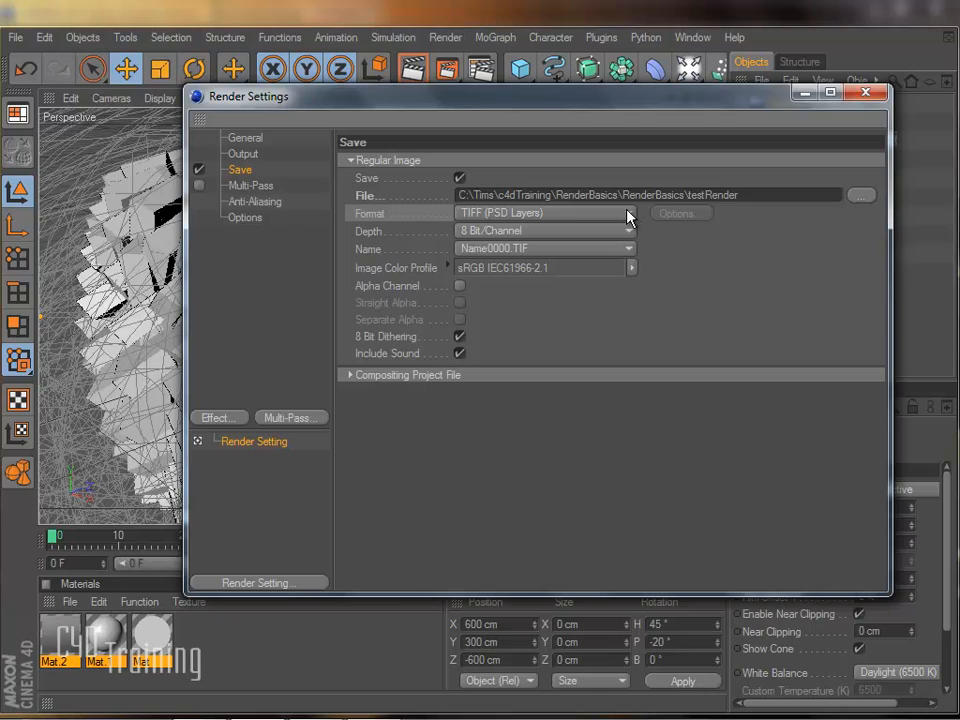
Step: Save renders as 32-bit OpenEXR with default compression and an alpha channel included
click(629, 216)
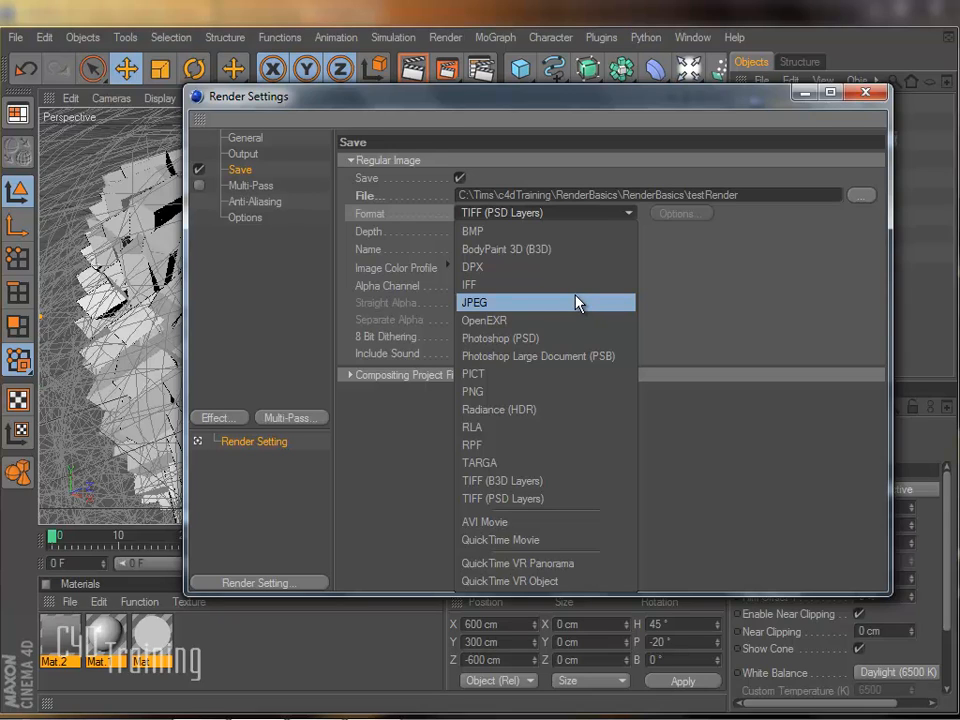
click(485, 322)
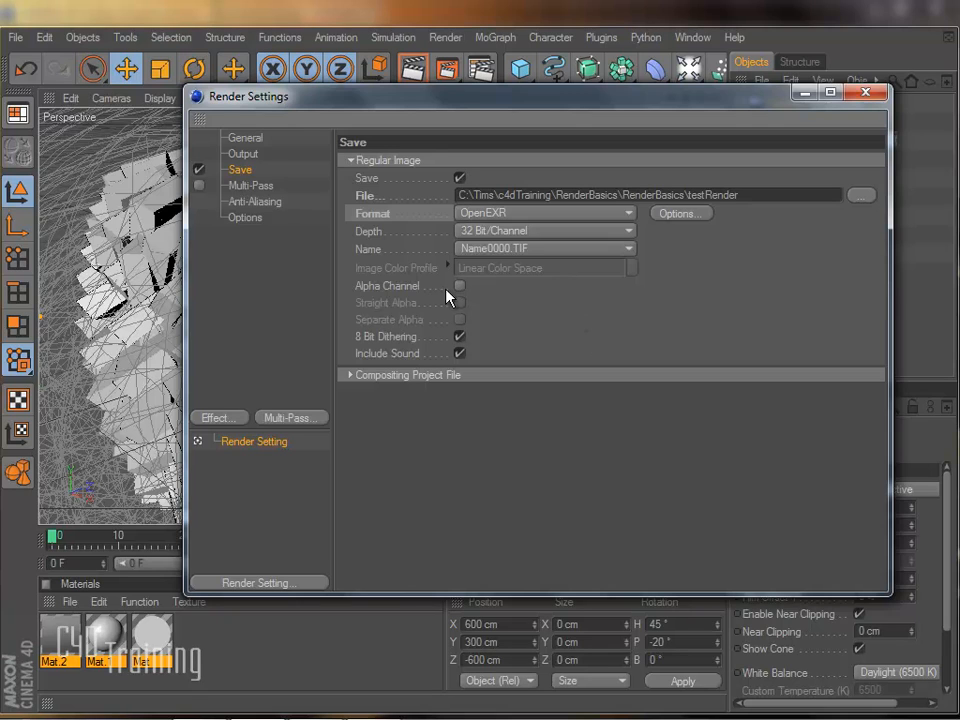
click(686, 216)
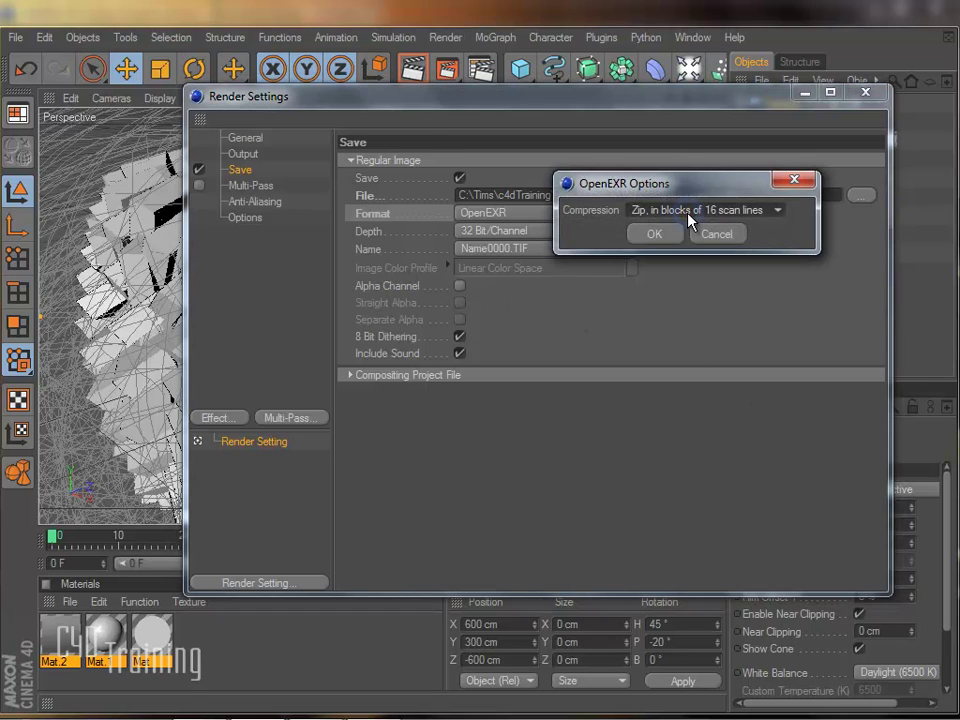
click(777, 210)
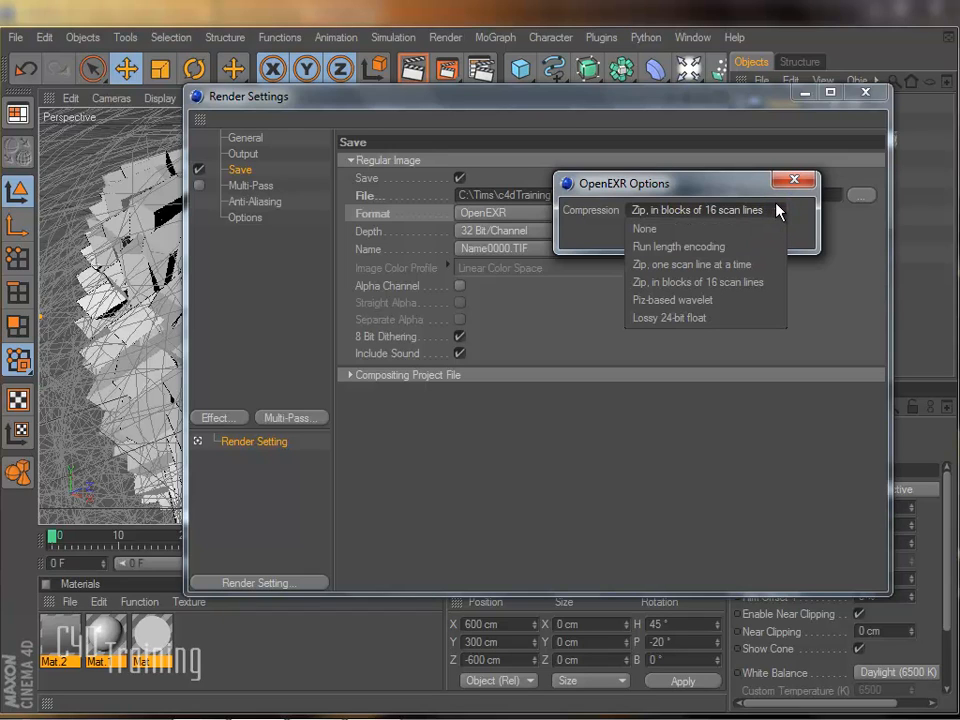
click(778, 210)
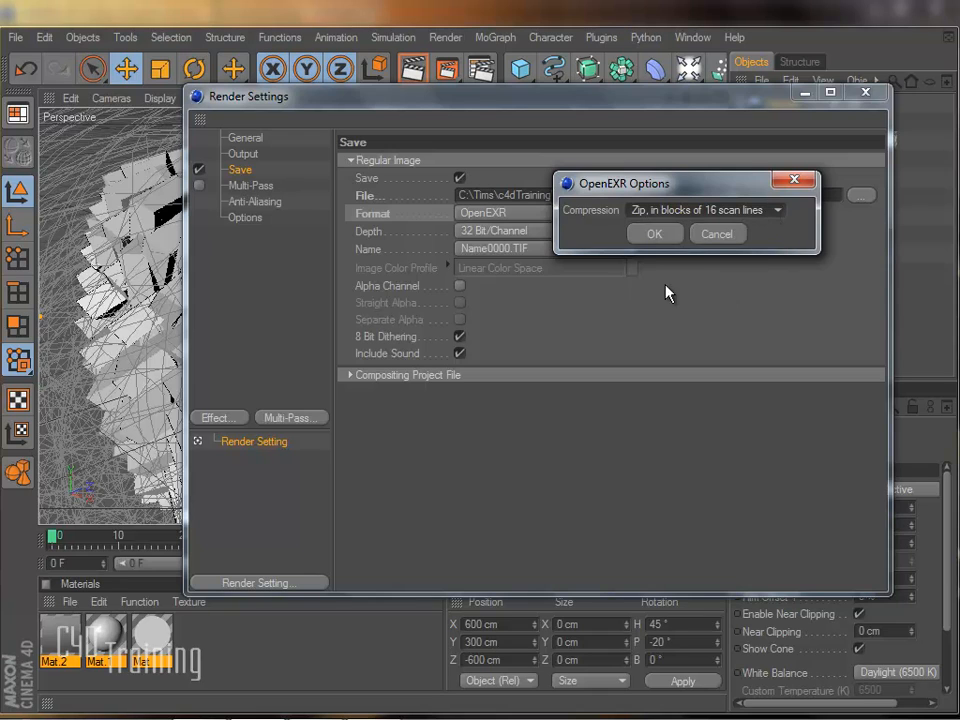
click(716, 234)
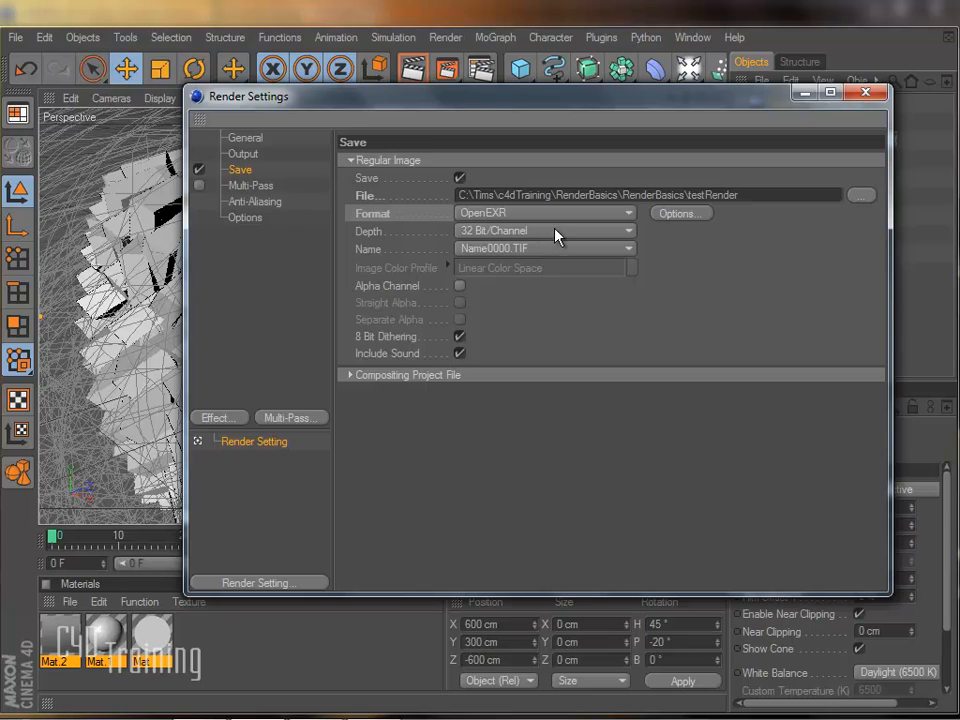
click(366, 250)
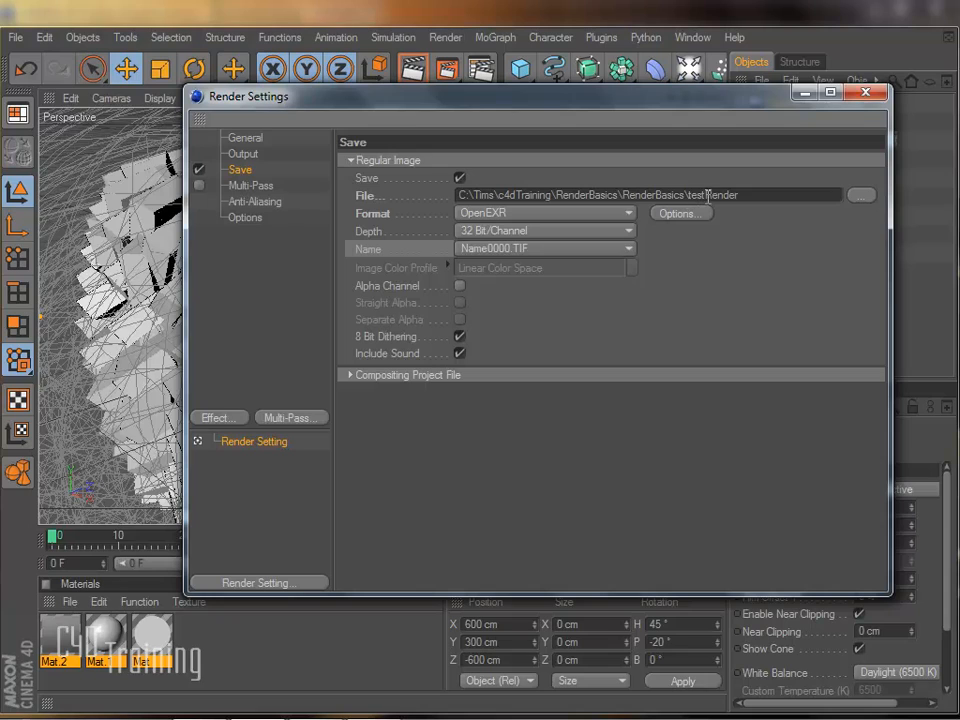
drag(740, 195, 690, 197)
click(459, 286)
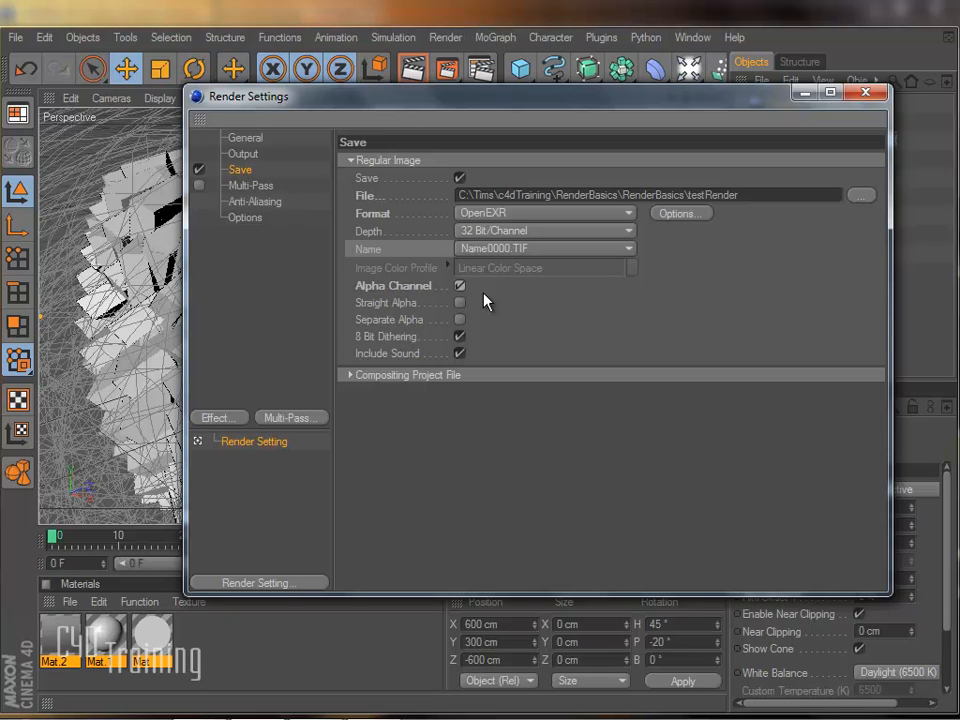
Step: Enable saving a compositing project file with After Effects as the target application
click(388, 354)
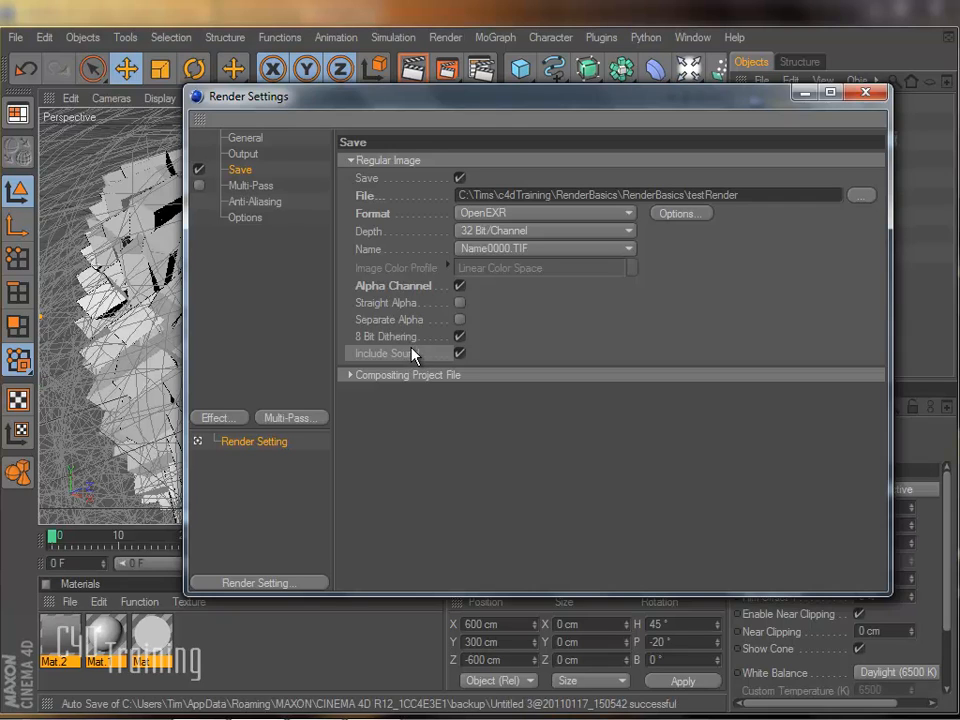
click(351, 375)
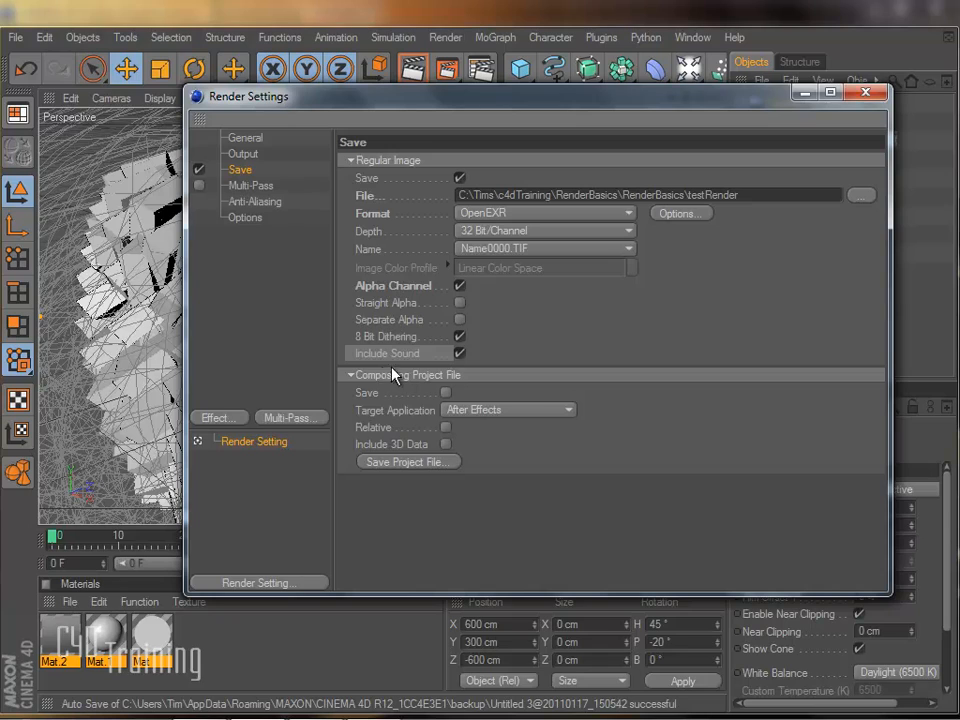
click(422, 376)
click(446, 393)
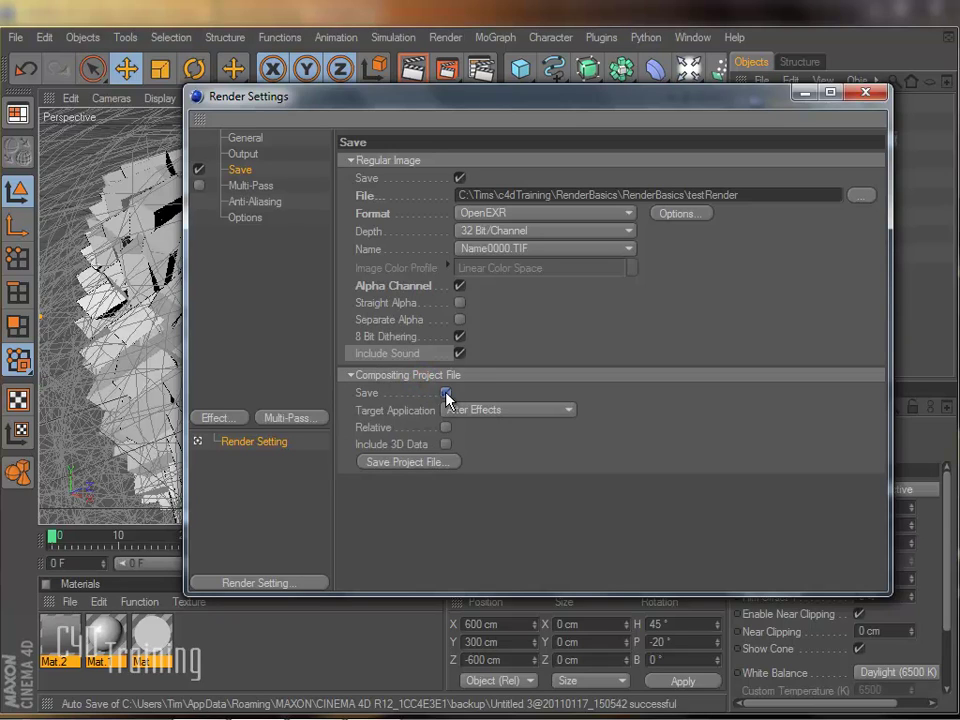
click(396, 411)
click(566, 412)
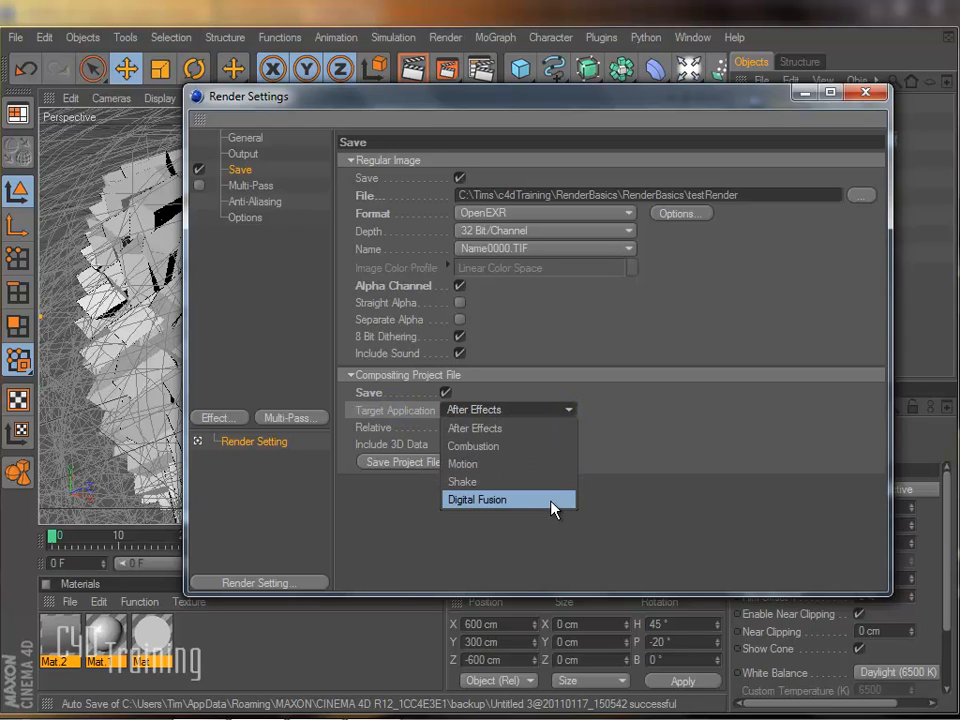
click(710, 400)
click(719, 434)
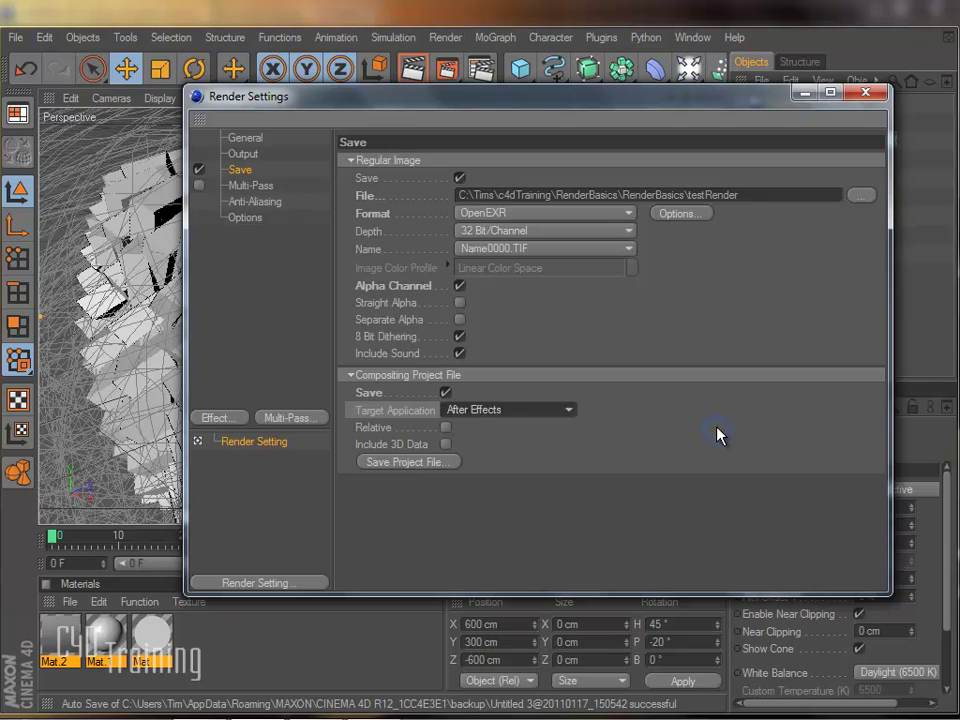
Step: Set anti-aliasing quality to Best and its filter to Animation
click(255, 187)
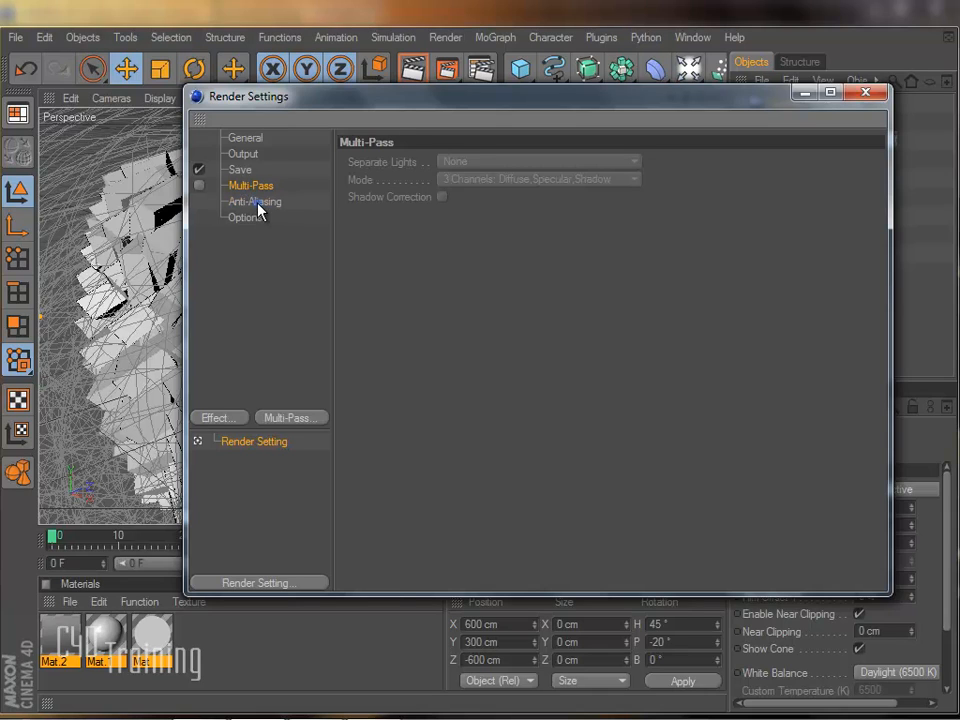
click(258, 203)
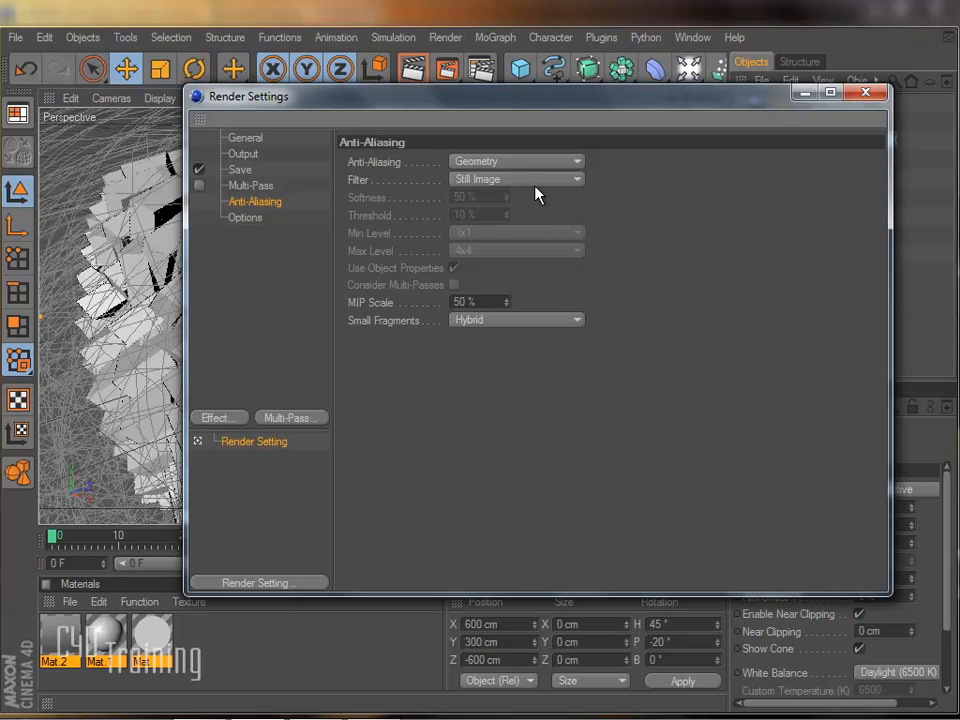
click(372, 162)
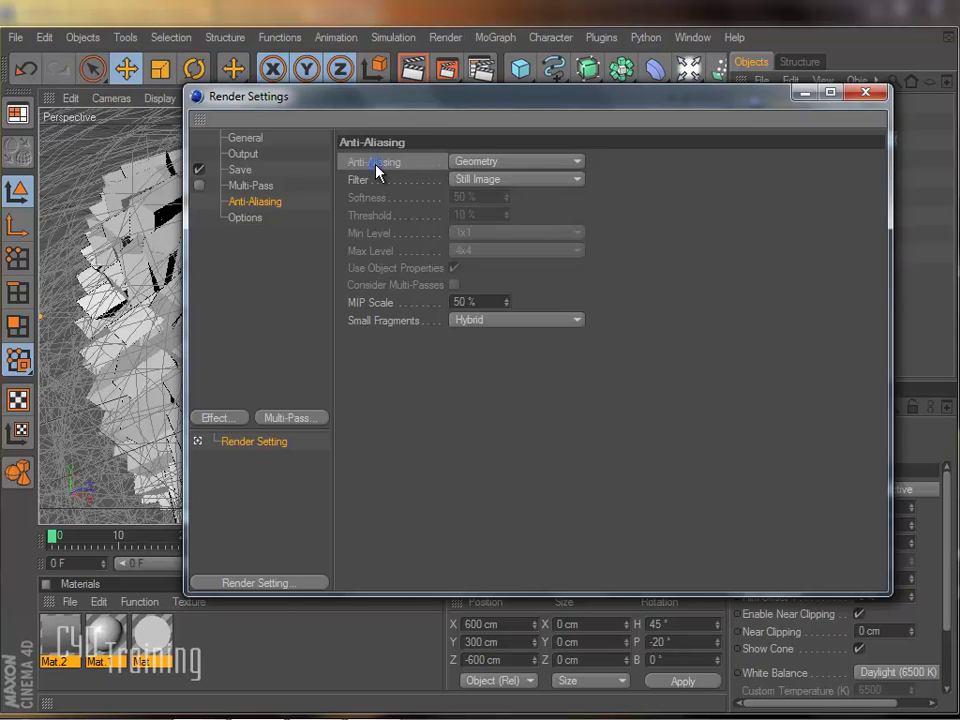
click(577, 163)
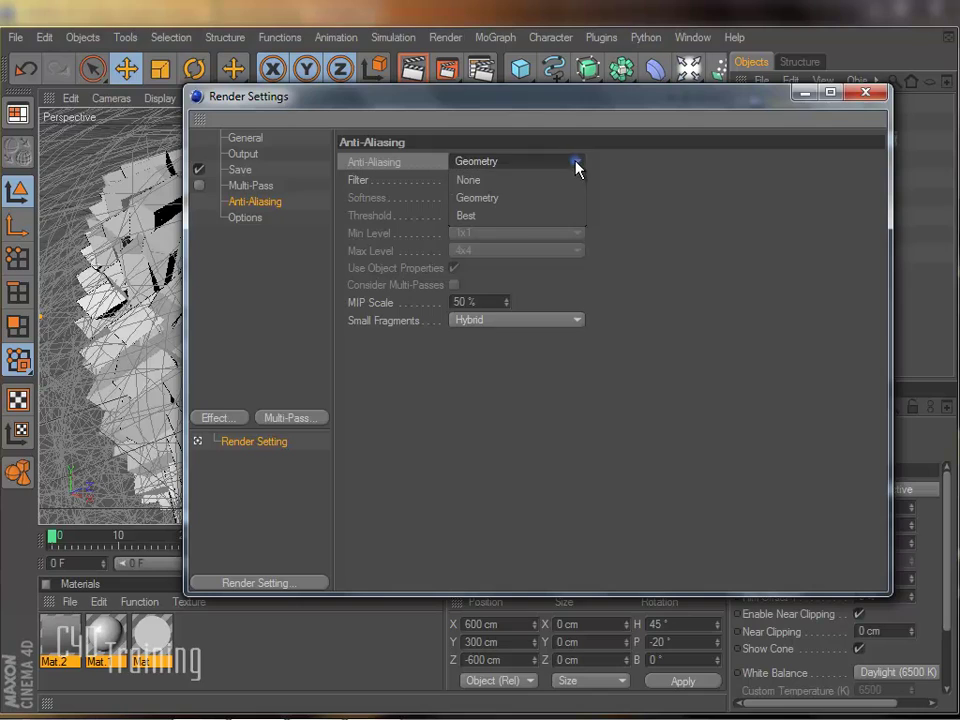
click(520, 218)
click(363, 180)
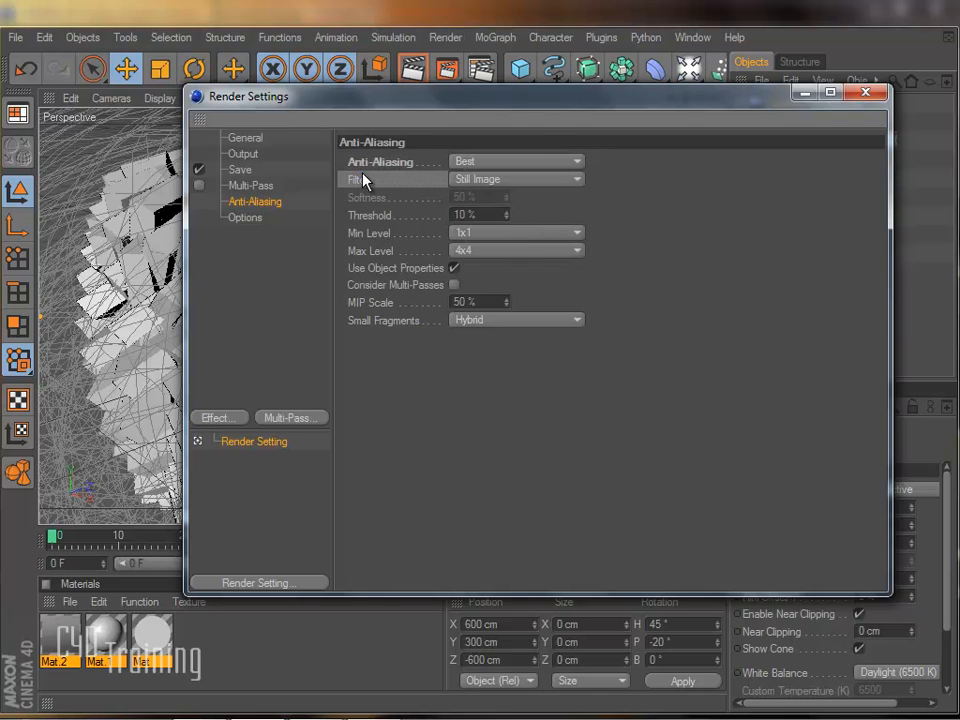
click(578, 180)
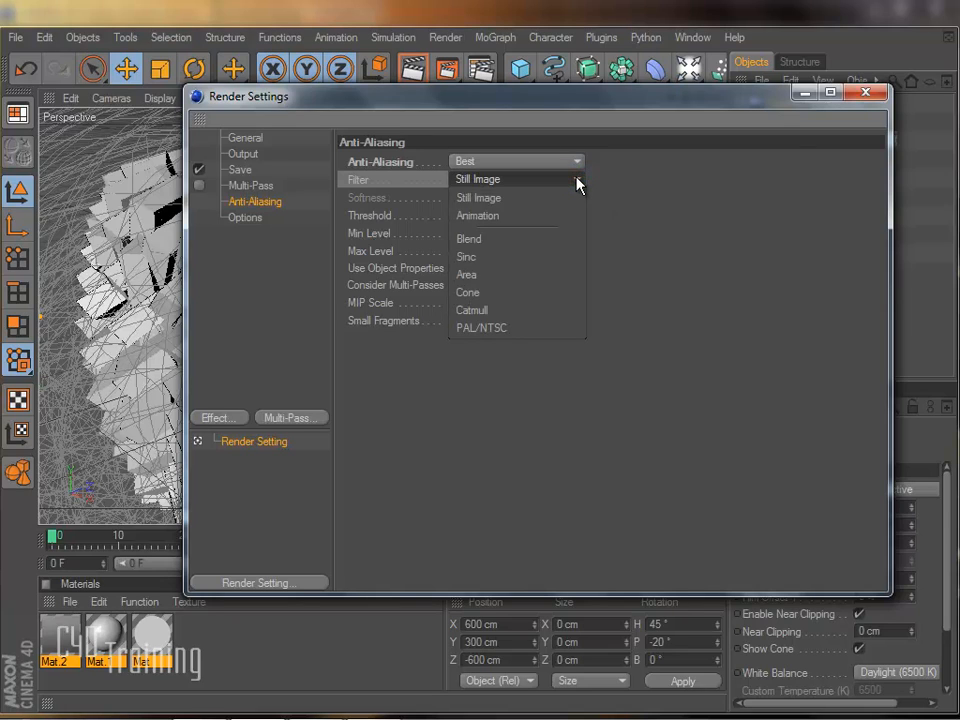
click(490, 218)
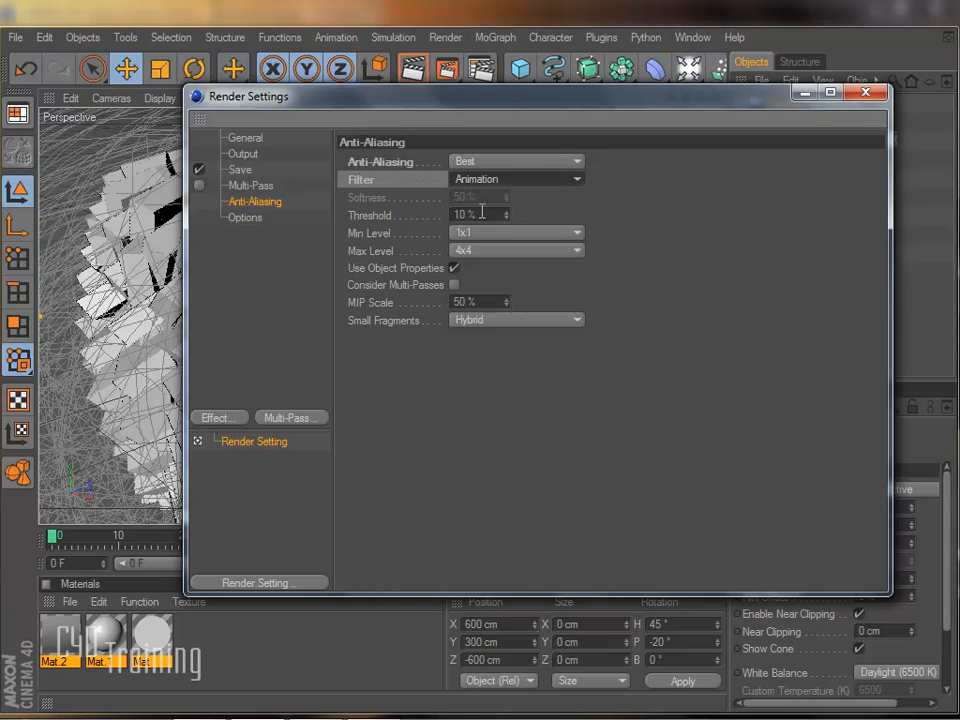
click(565, 179)
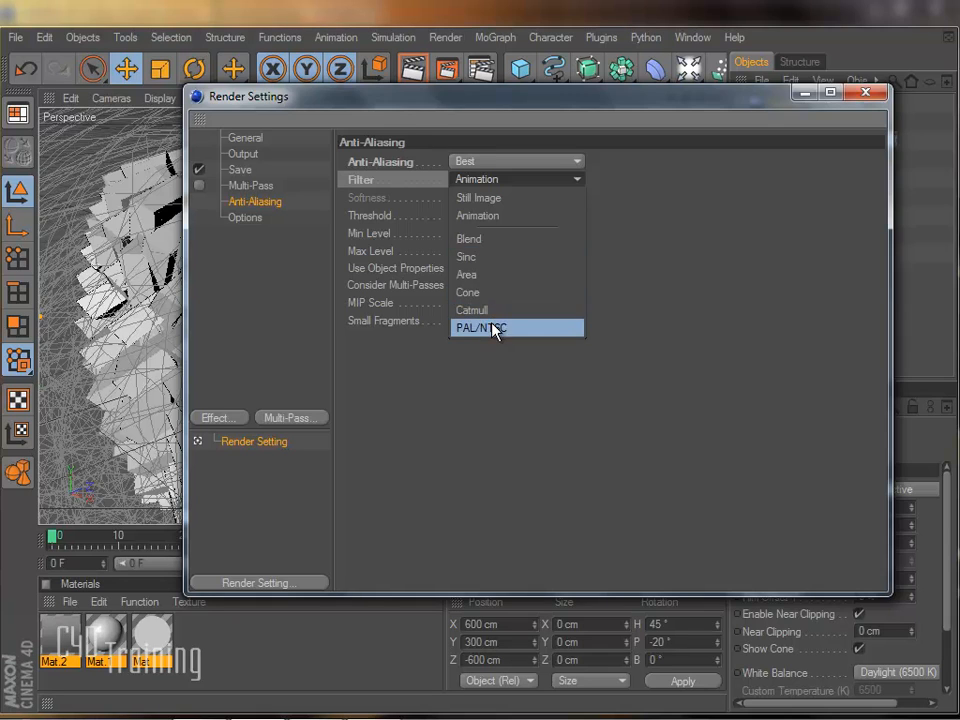
Step: Review the Options page of Render Settings for transparency, reflection and shadow toggles
click(632, 229)
click(247, 218)
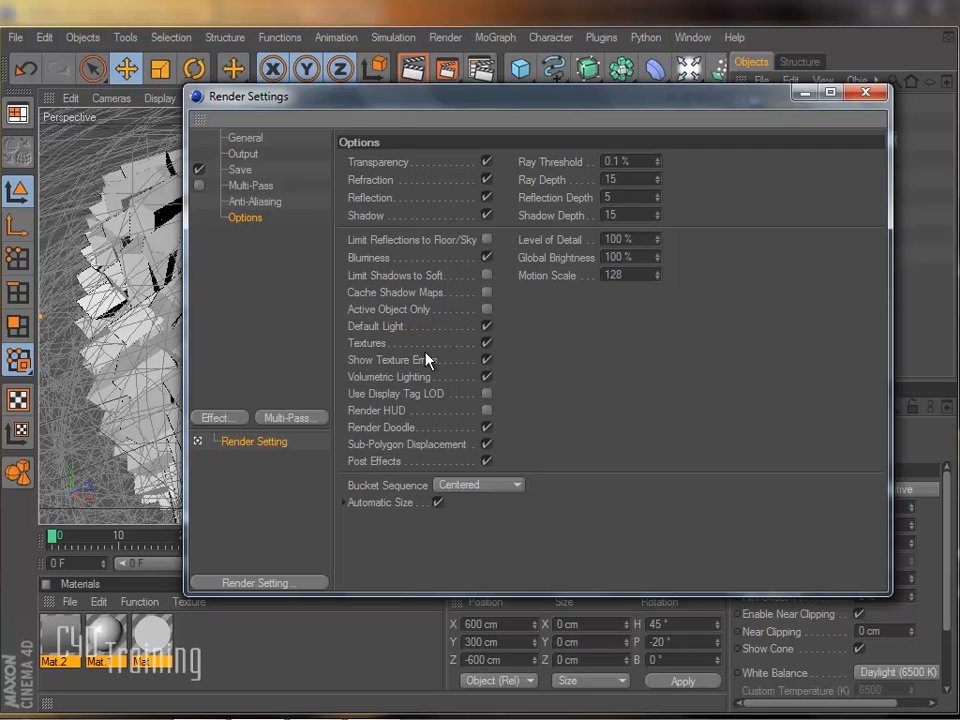
click(362, 411)
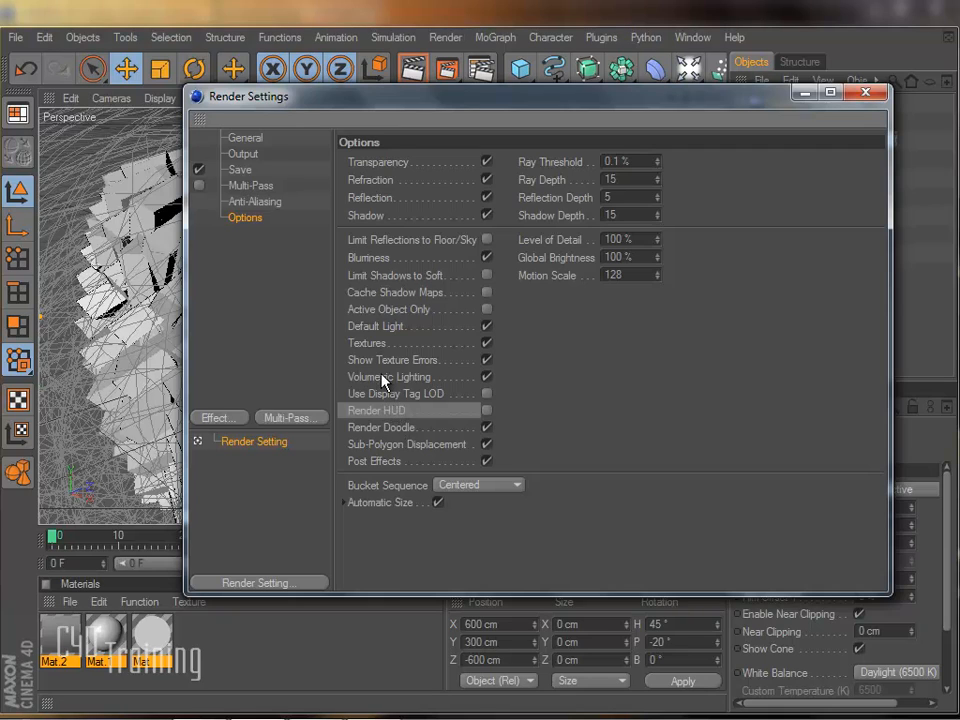
click(383, 378)
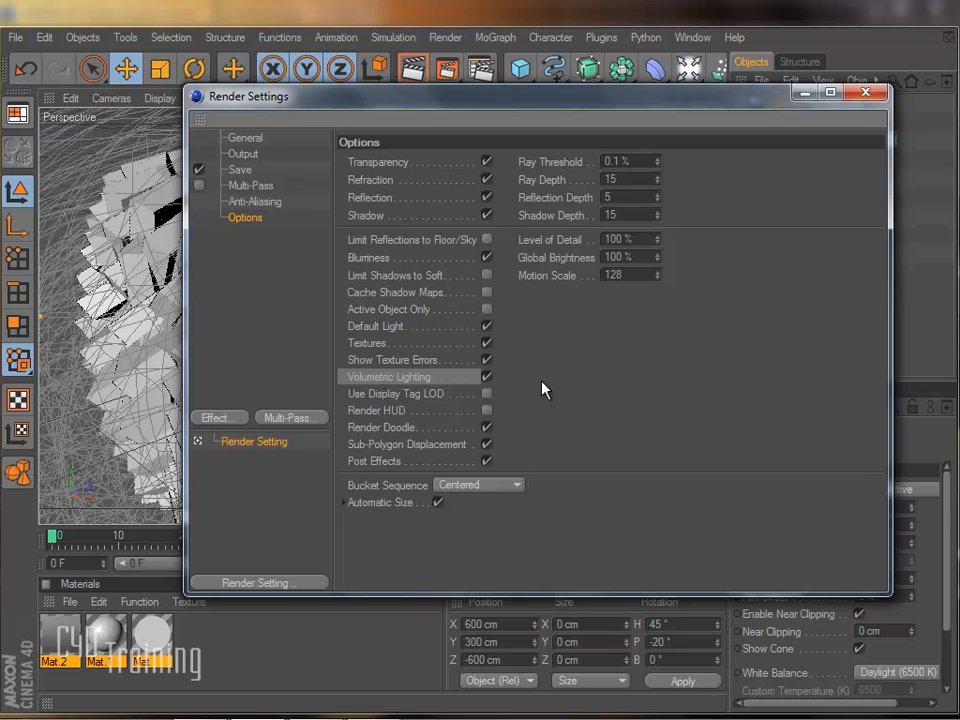
Step: Add the Ambient Occlusion and Global Illumination render effects
click(214, 417)
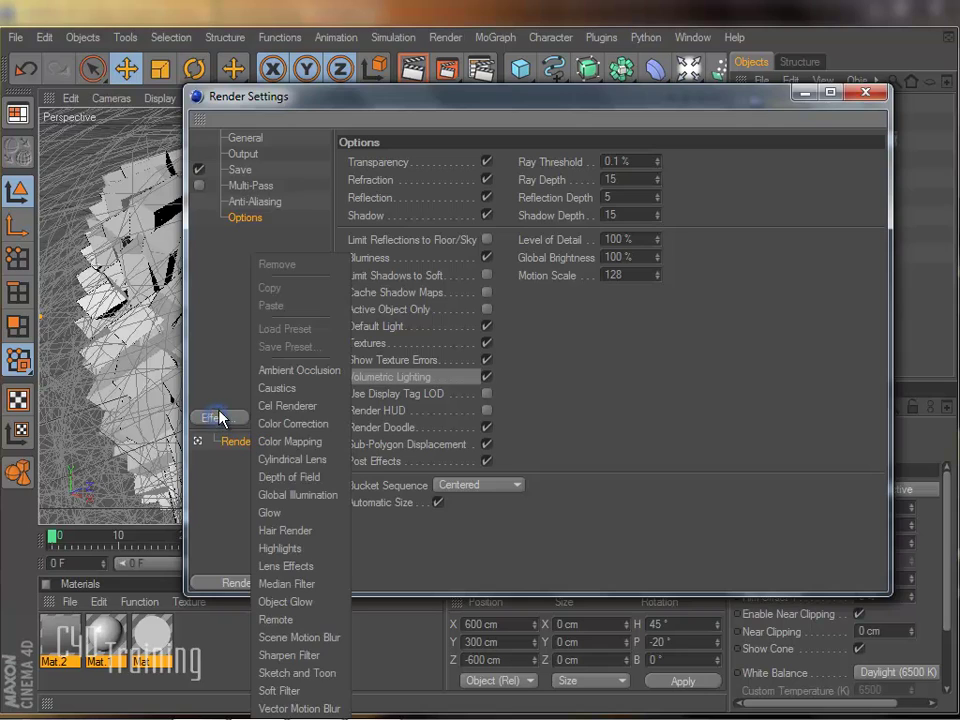
click(313, 372)
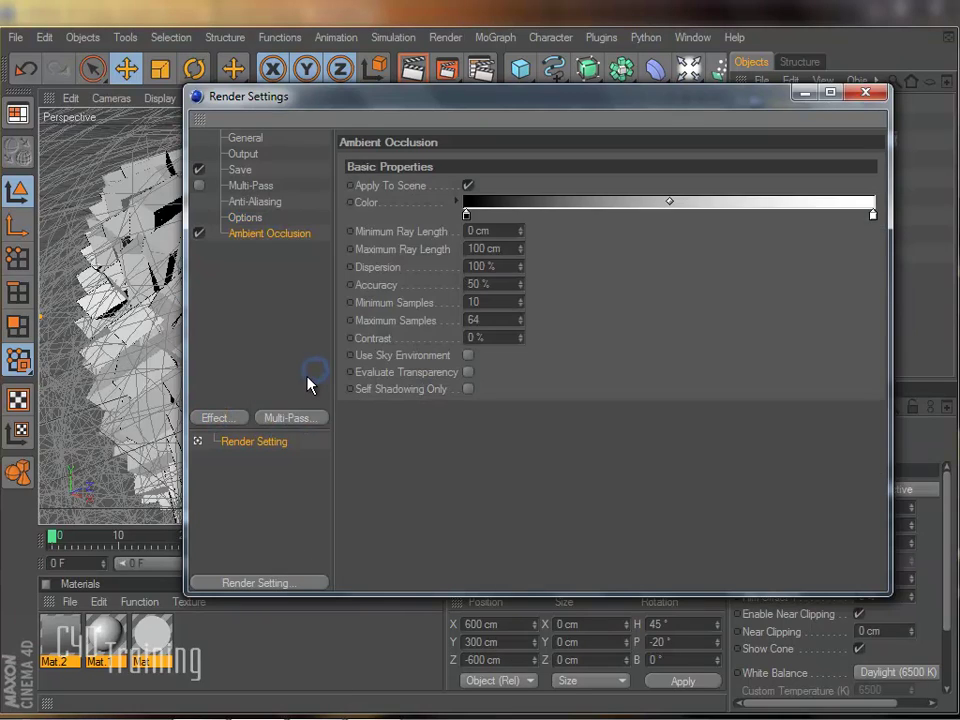
click(214, 417)
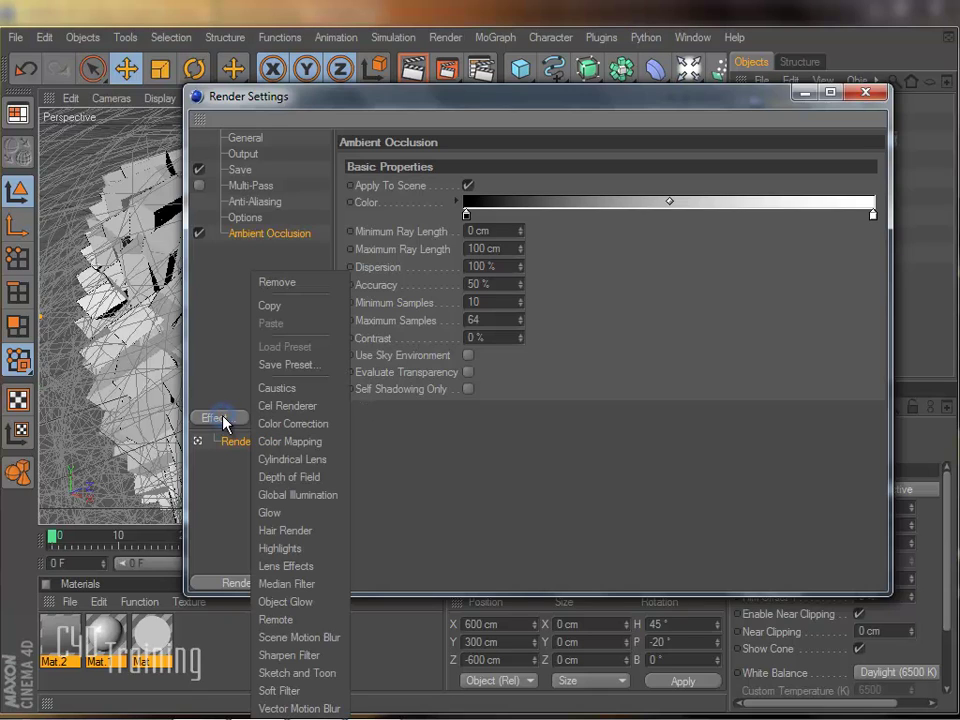
click(298, 494)
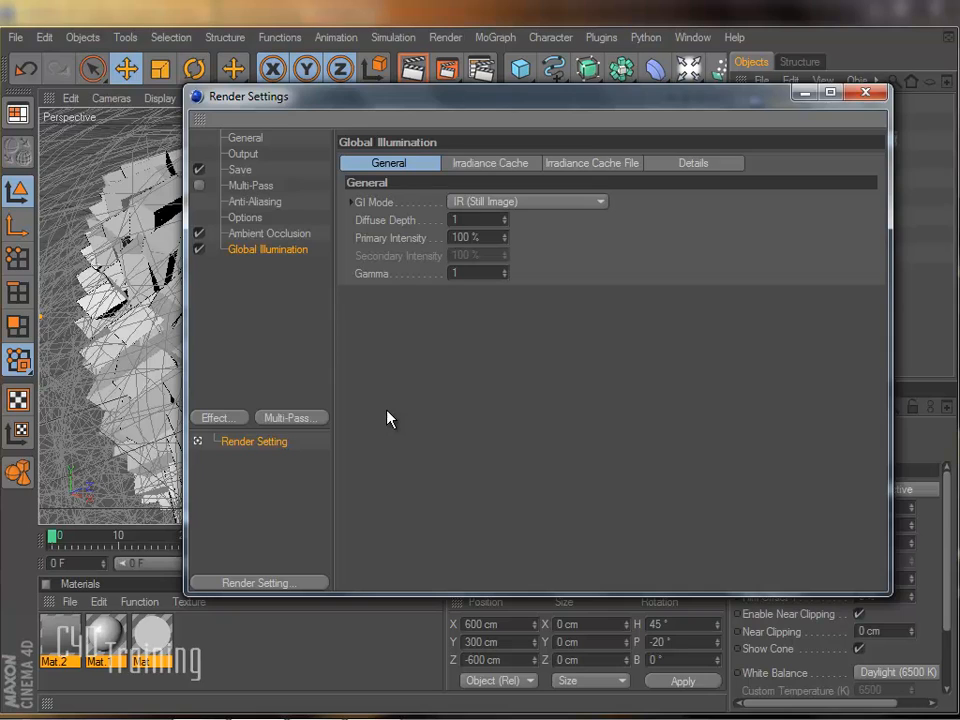
click(297, 420)
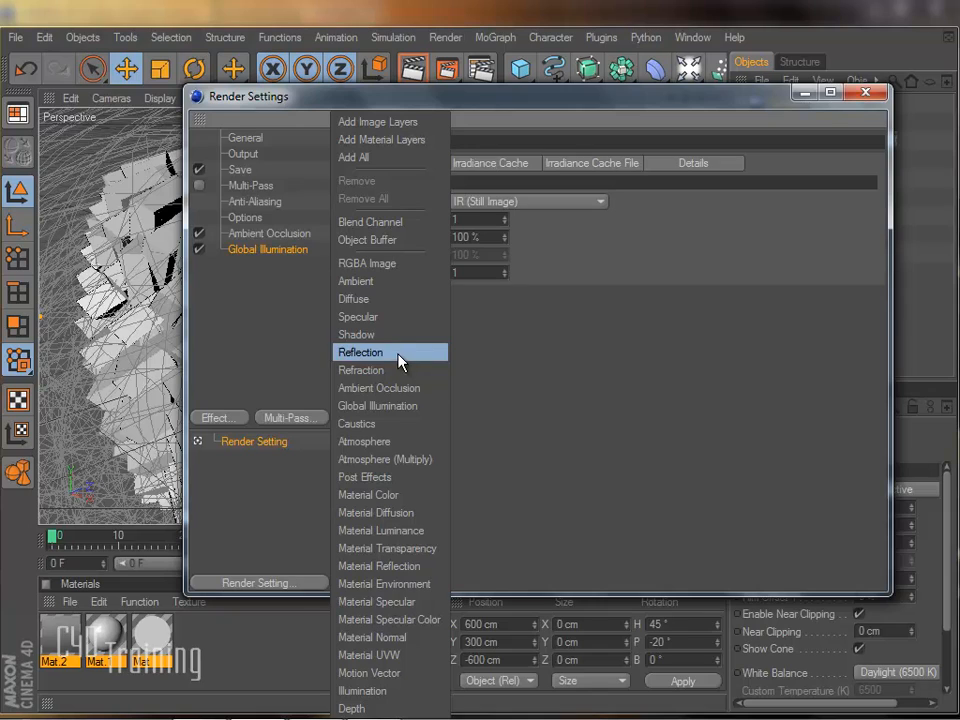
Step: Add Ambient Occlusion and Global Illumination multi-pass layers and turn multi-pass rendering on
click(375, 390)
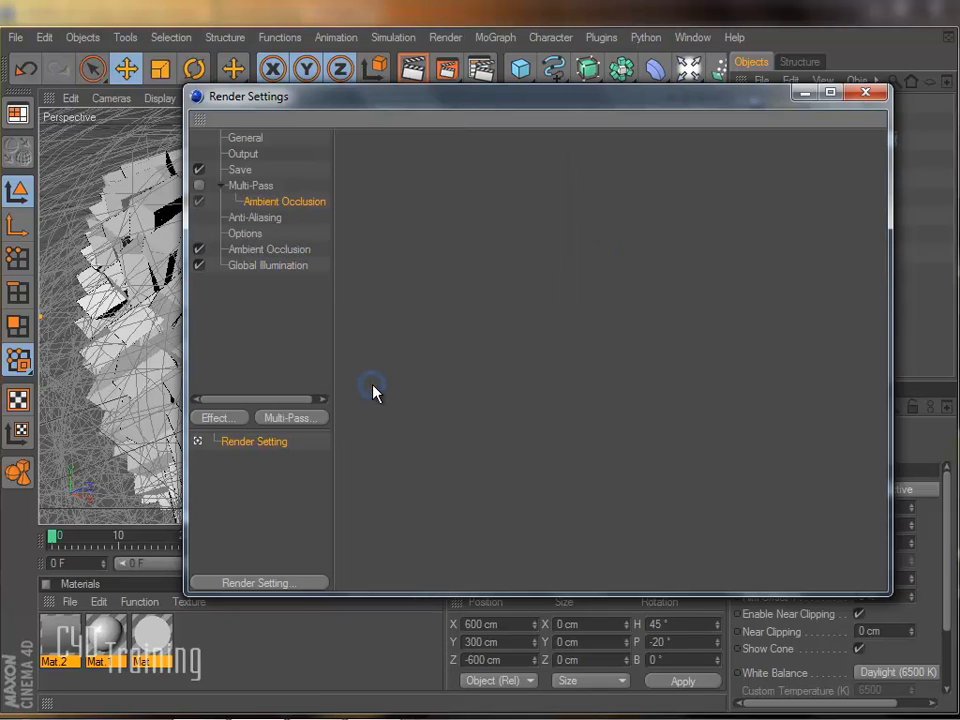
click(287, 417)
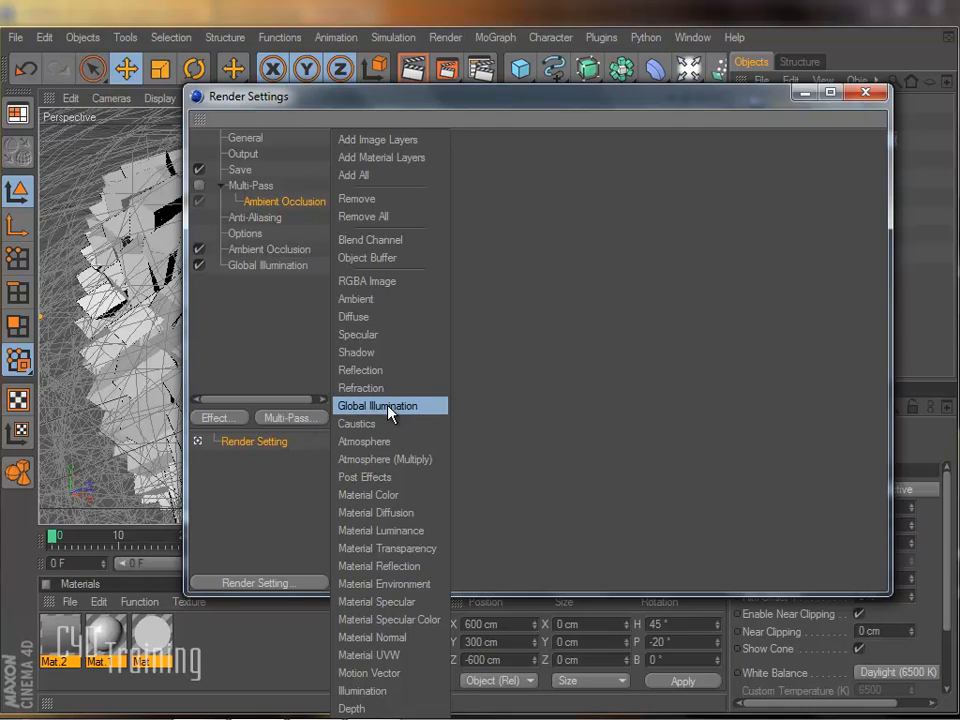
click(378, 406)
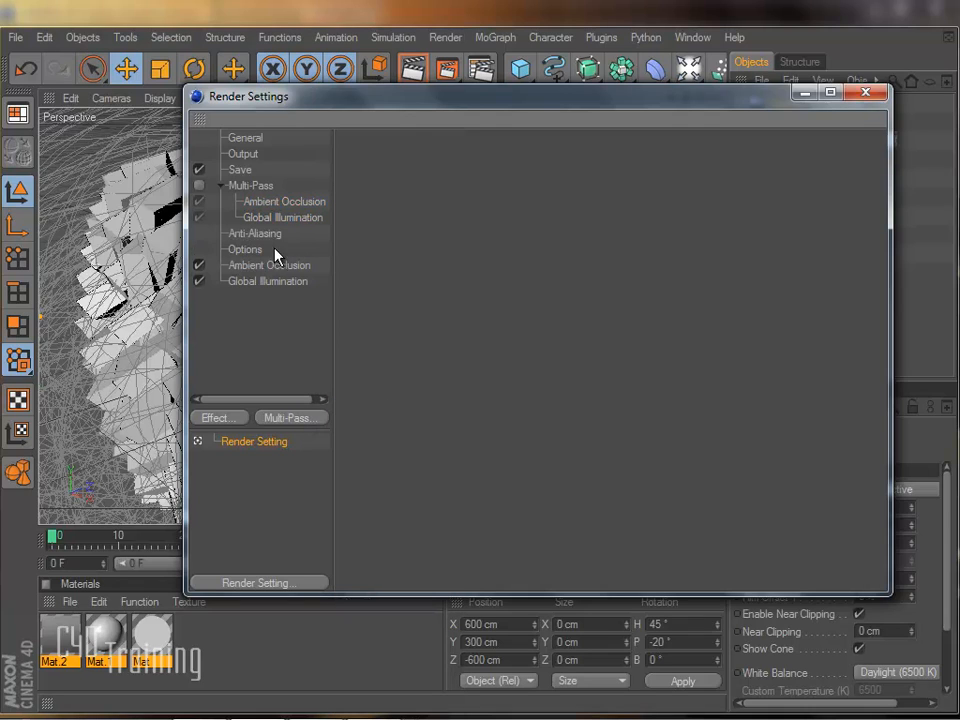
click(300, 202)
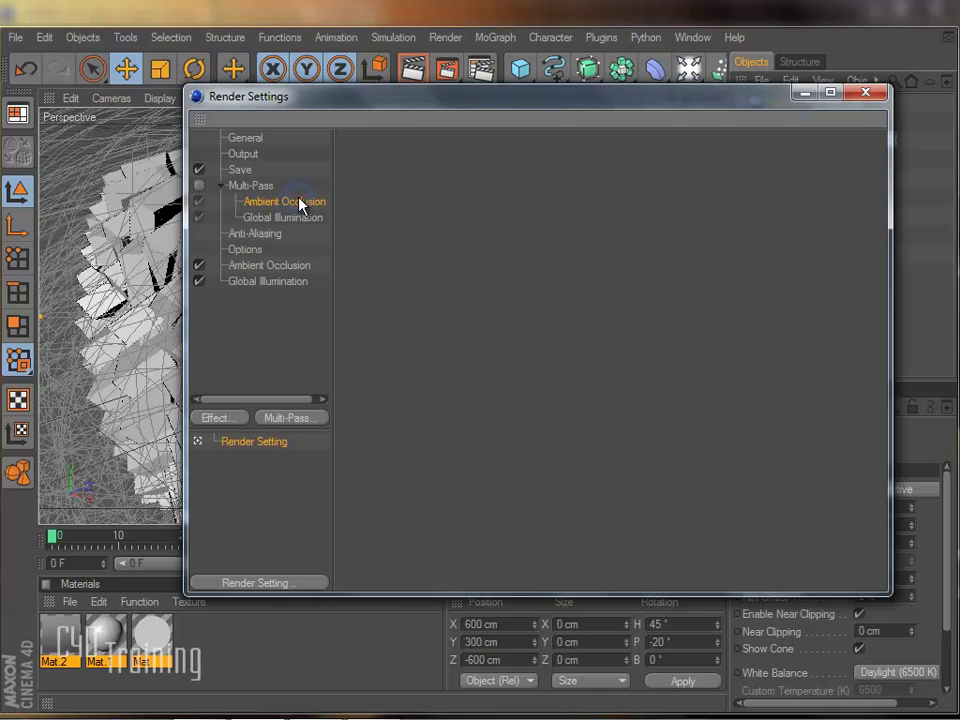
click(198, 185)
click(240, 170)
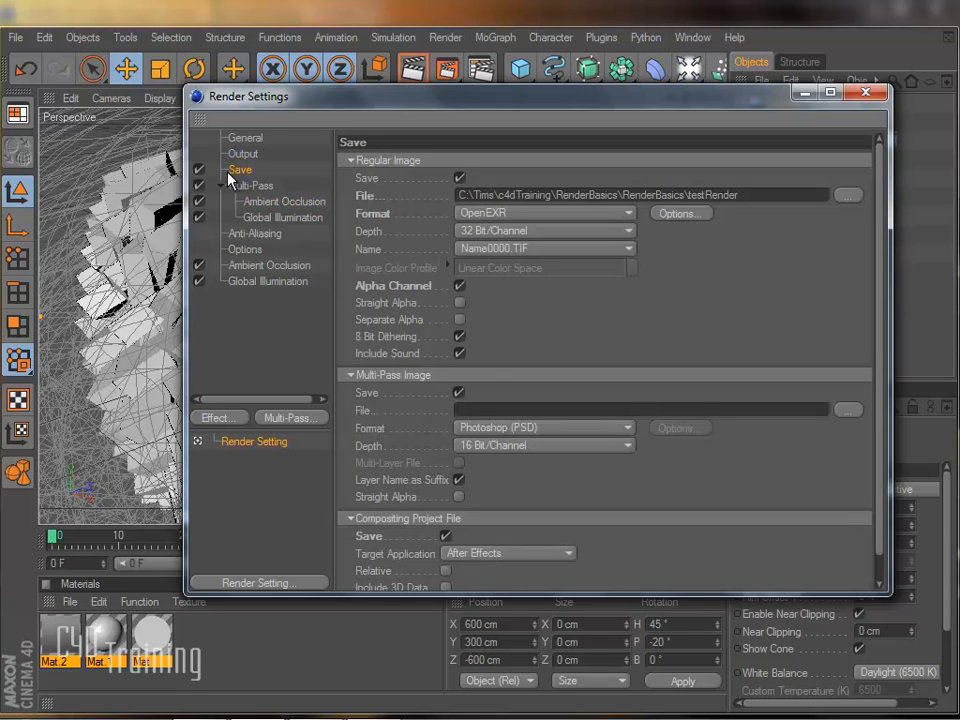
Step: Set the multi-pass file path to testRenderMulti in the RenderBasics folder
click(390, 161)
click(398, 322)
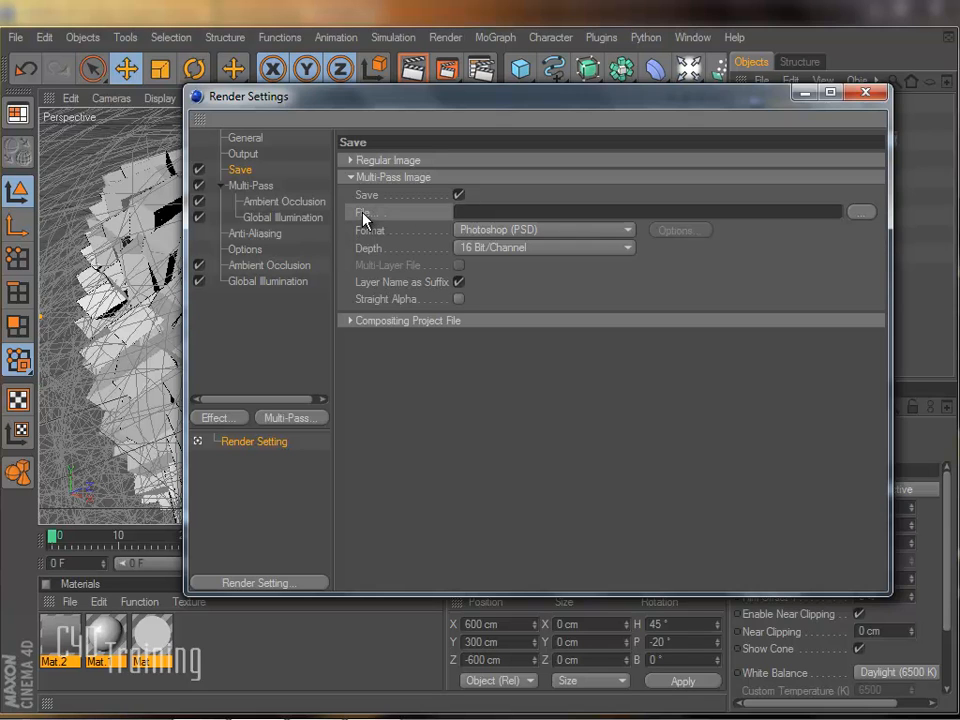
click(861, 213)
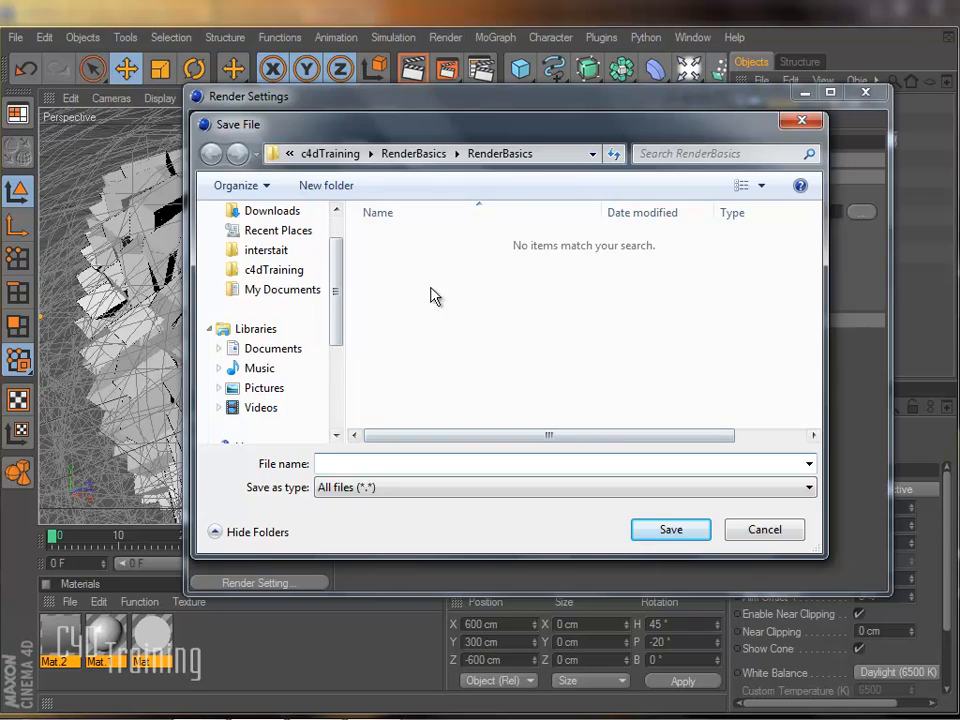
click(347, 463)
text(ttestRenderMulti)
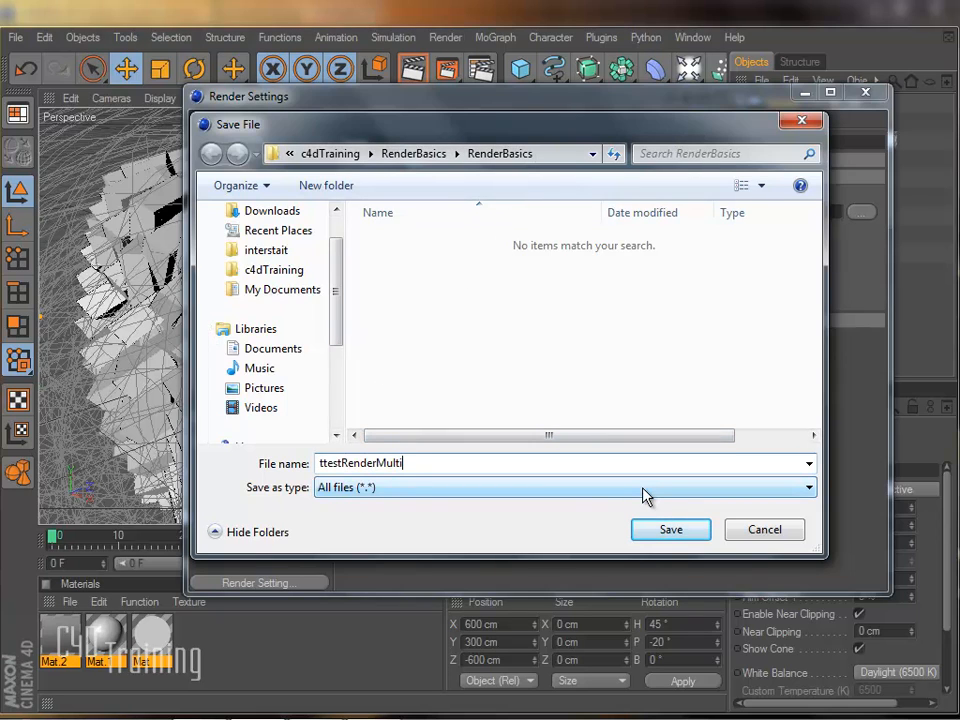
click(326, 463)
key(BackSpace)
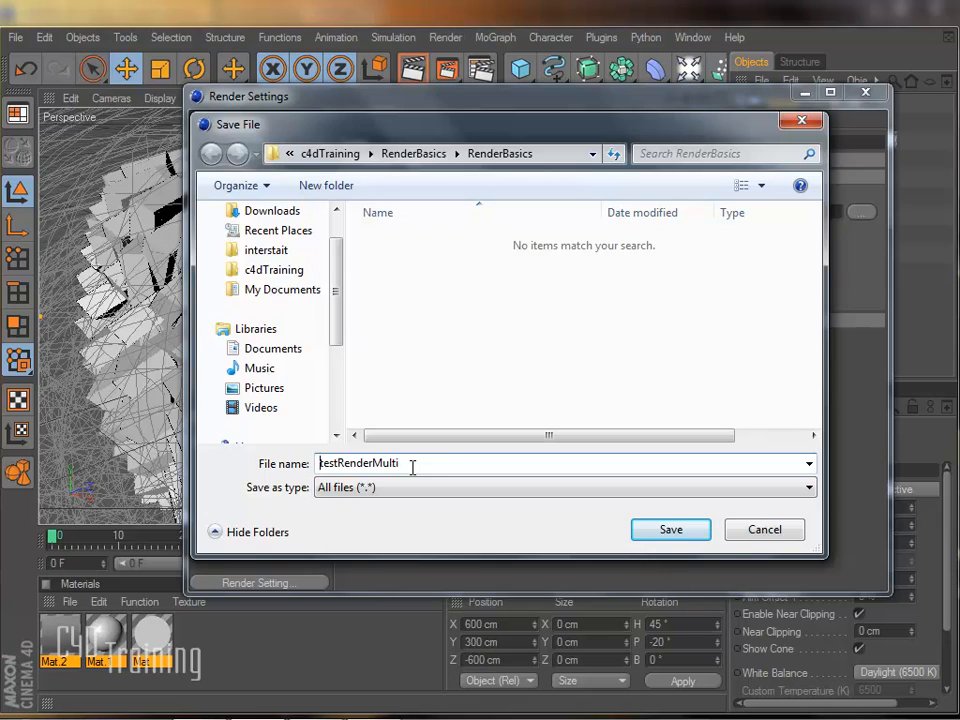
click(670, 529)
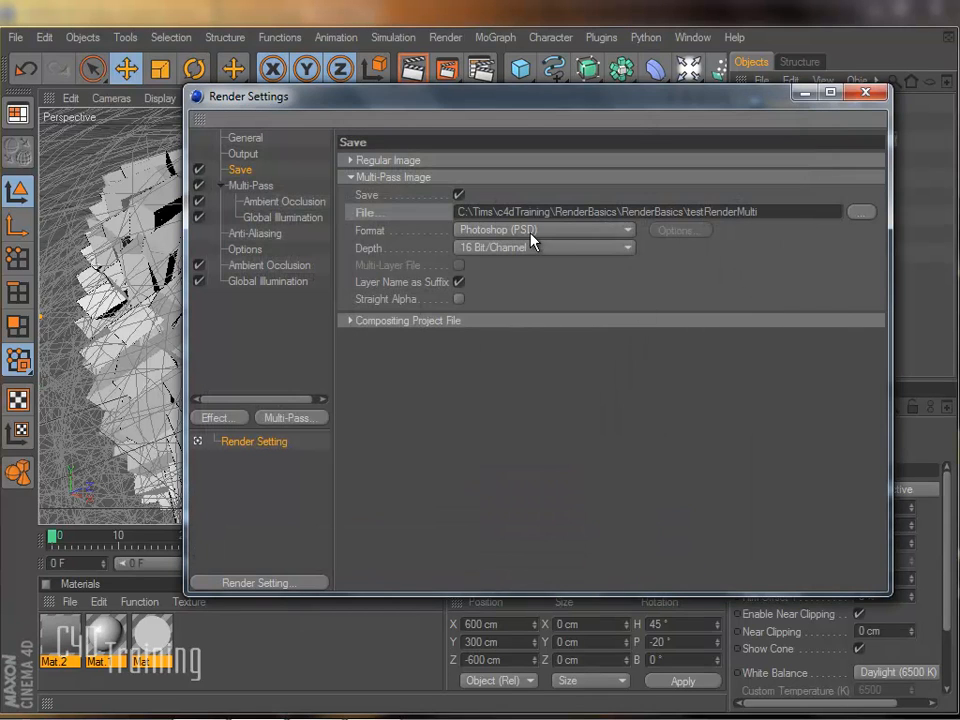
Step: Set the multi-pass image format to 32-bit OpenEXR
click(625, 231)
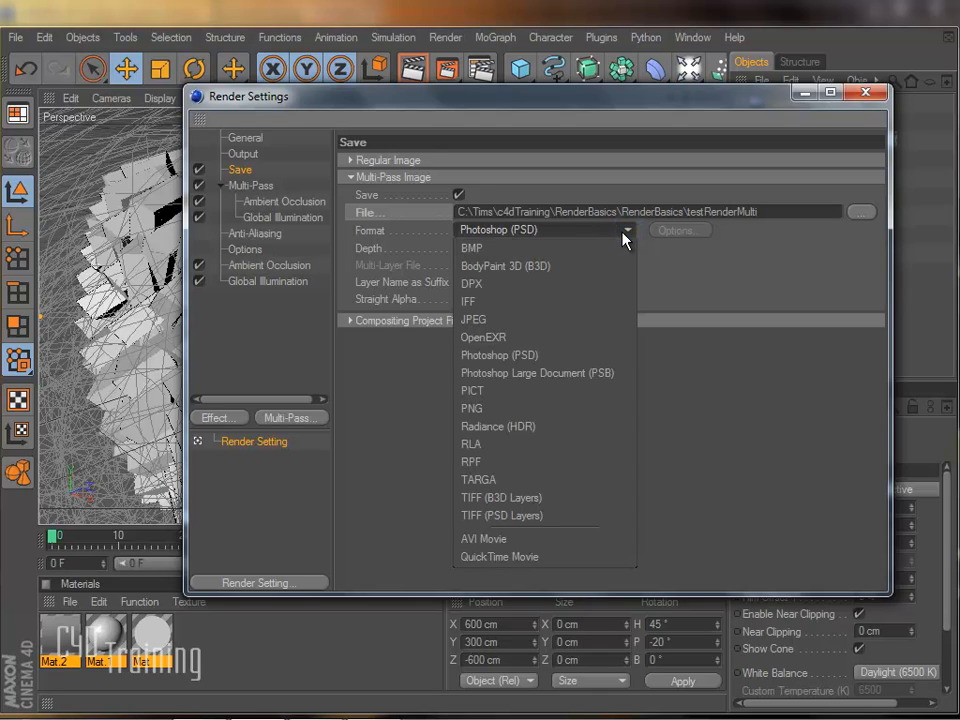
click(488, 338)
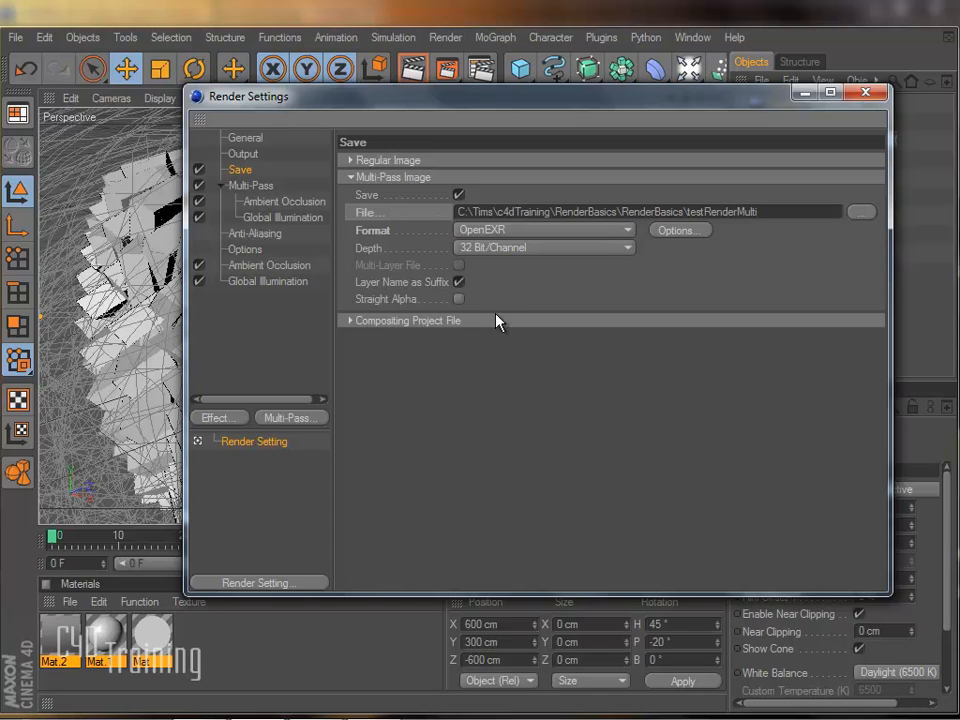
click(627, 232)
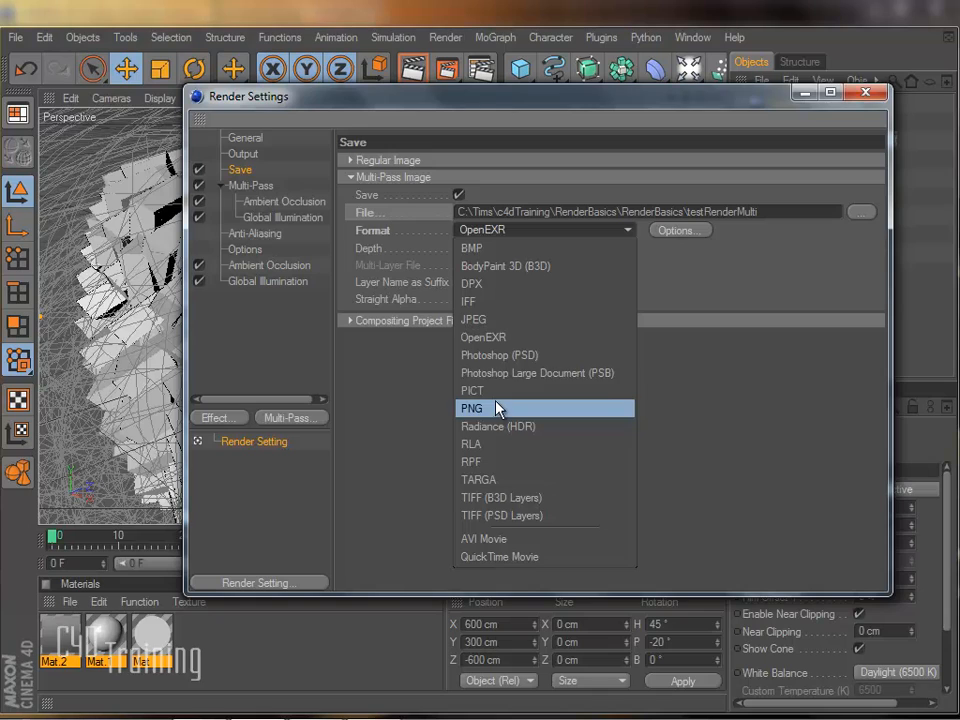
click(750, 408)
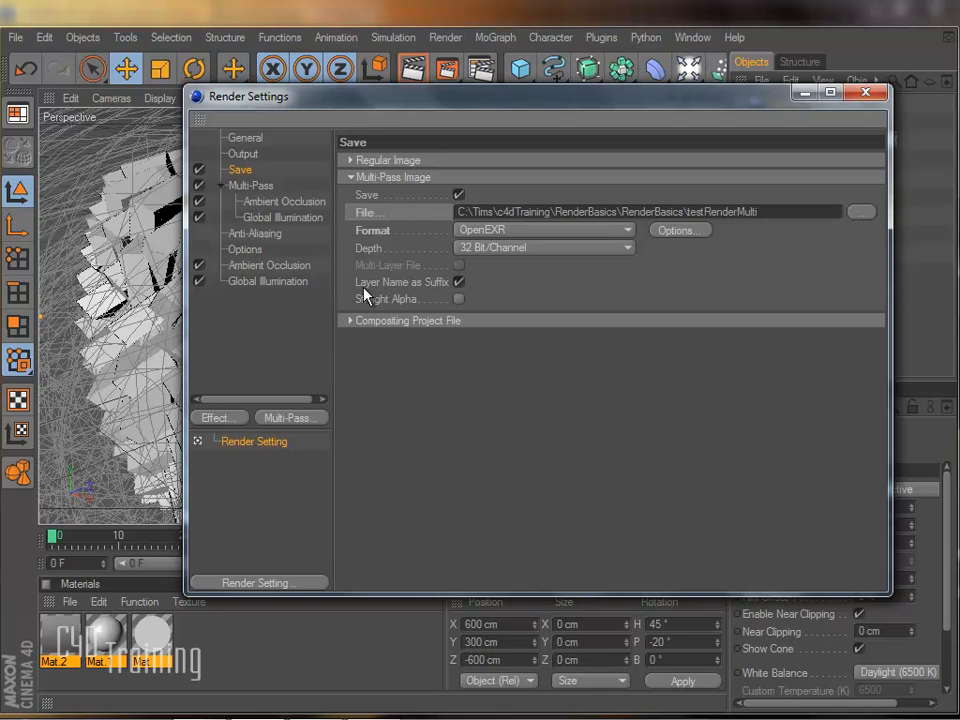
Step: Check the Render Setting entry's context menu and dismiss it without changes
right_click(258, 583)
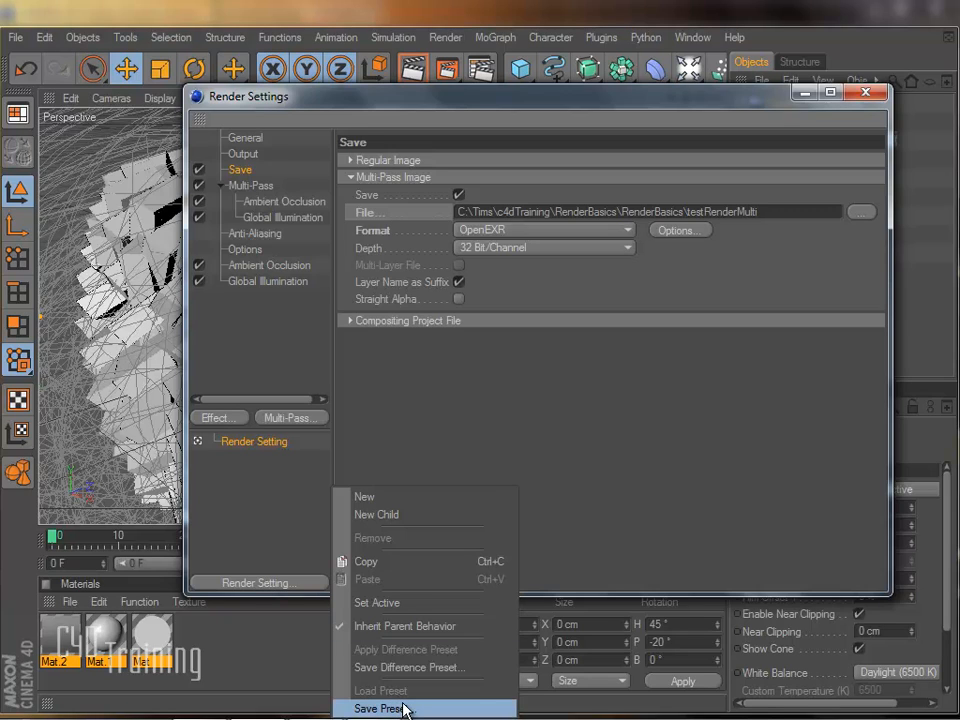
click(405, 709)
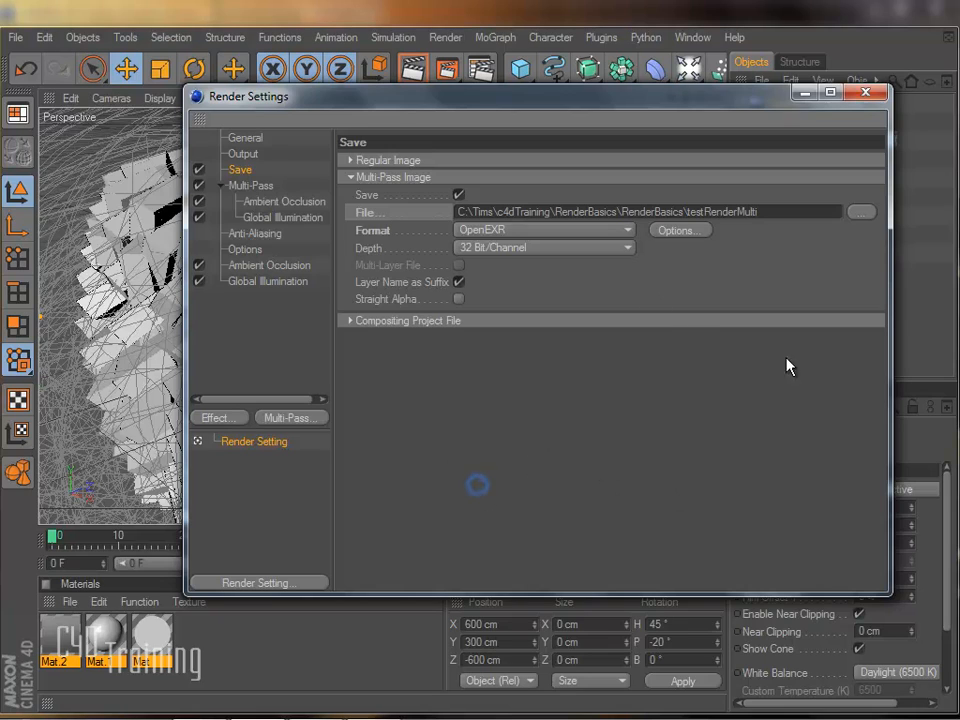
Step: Close Render Settings and launch Render to Picture Viewer for the testRender.exr sequence
click(866, 96)
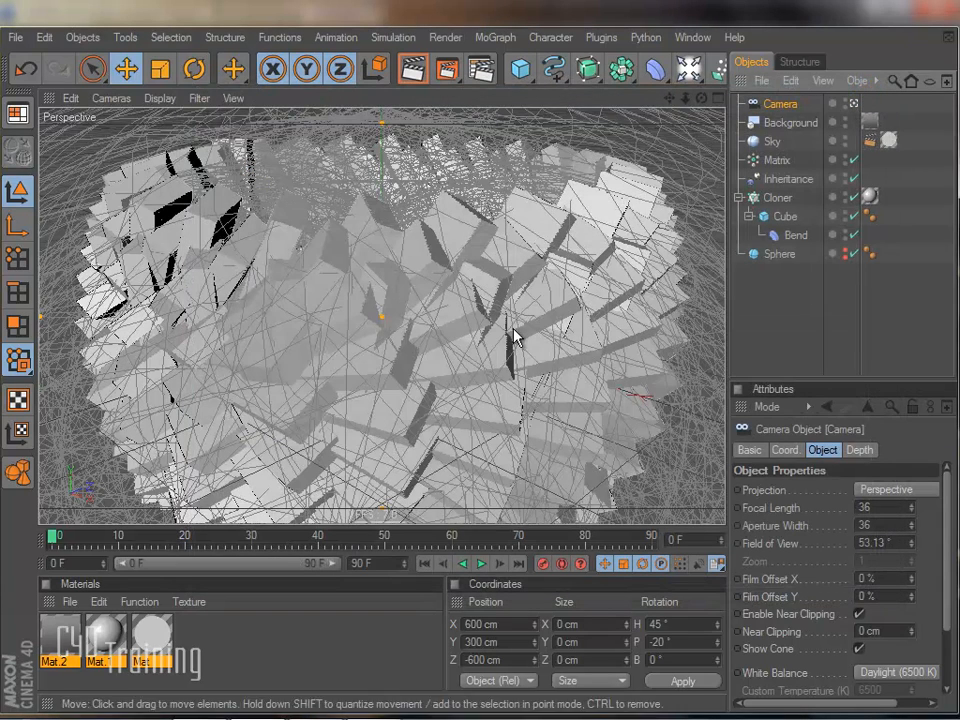
click(447, 68)
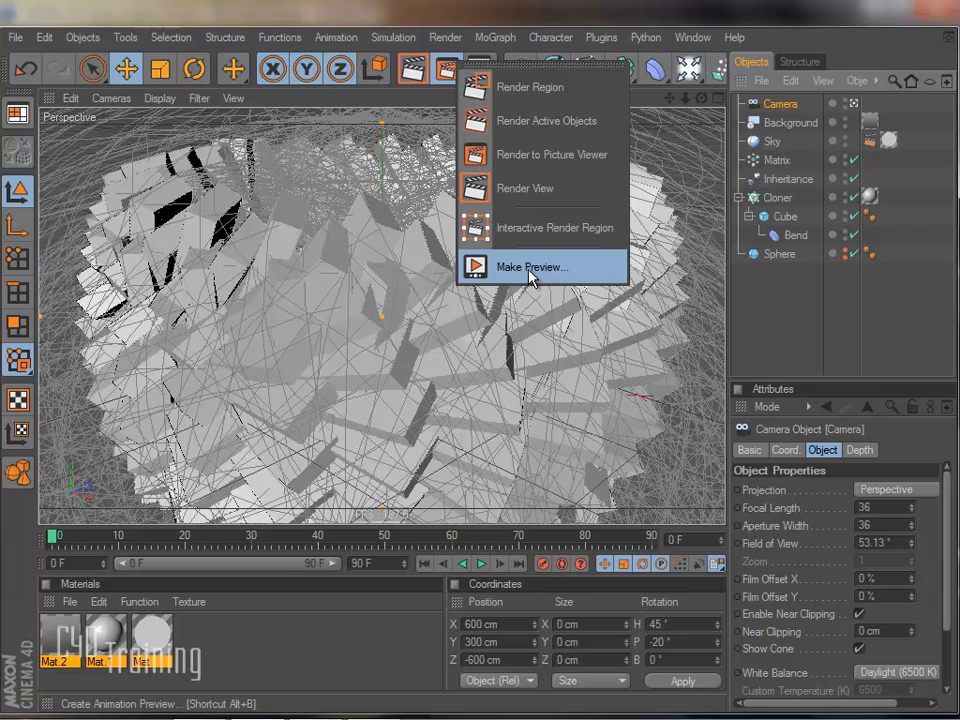
click(553, 156)
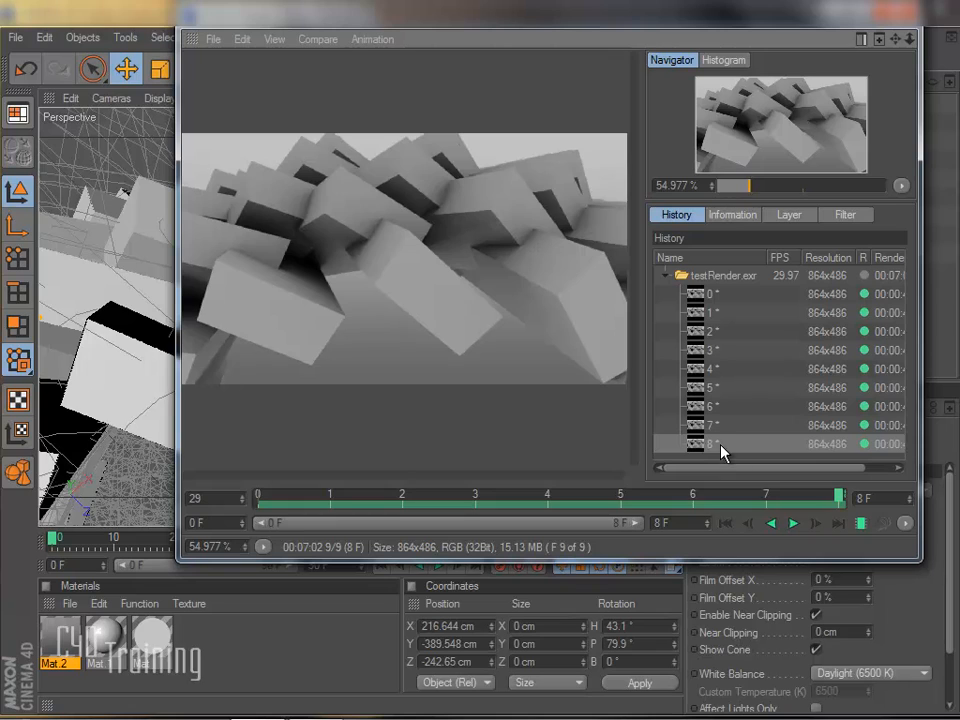
Step: View the render in Single-Pass mode: Ambient Occlusion, Global Illumination, then Alpha layers
click(790, 215)
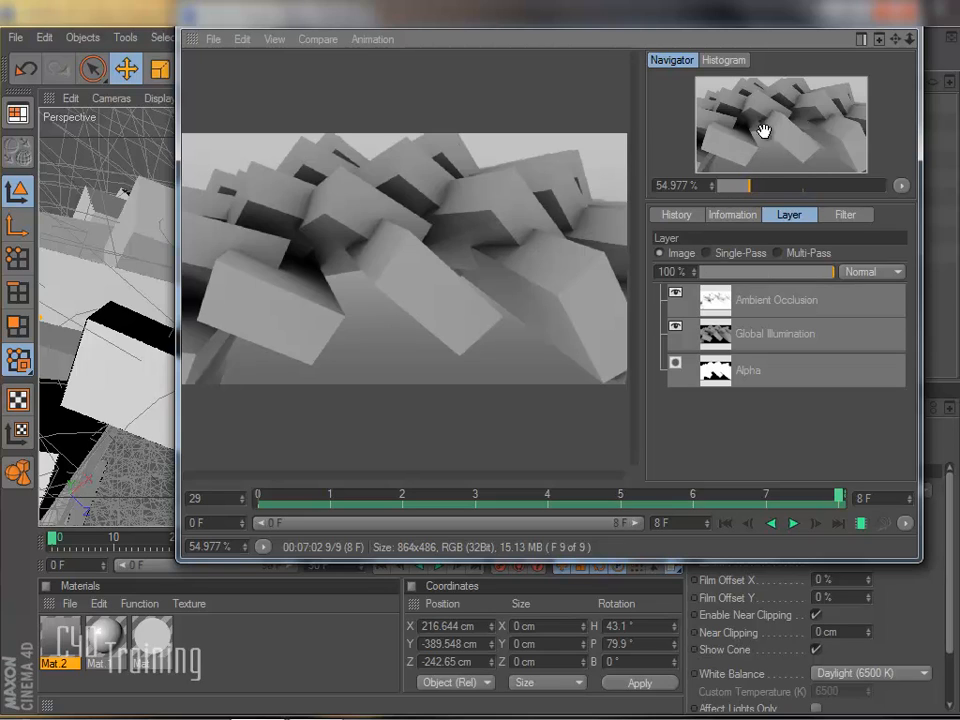
click(707, 253)
click(776, 300)
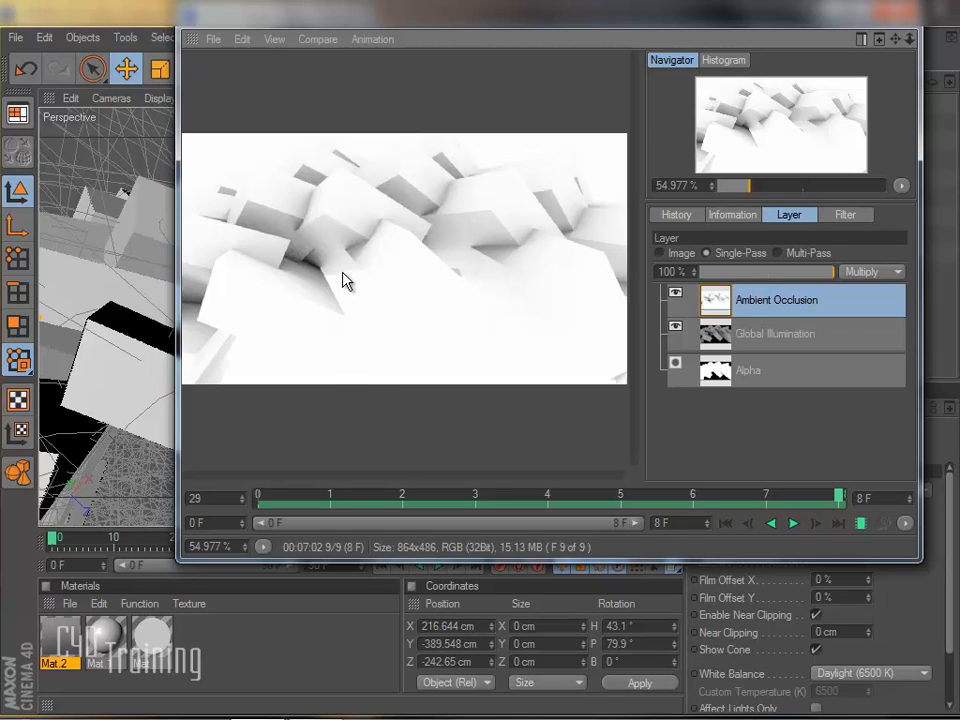
click(790, 334)
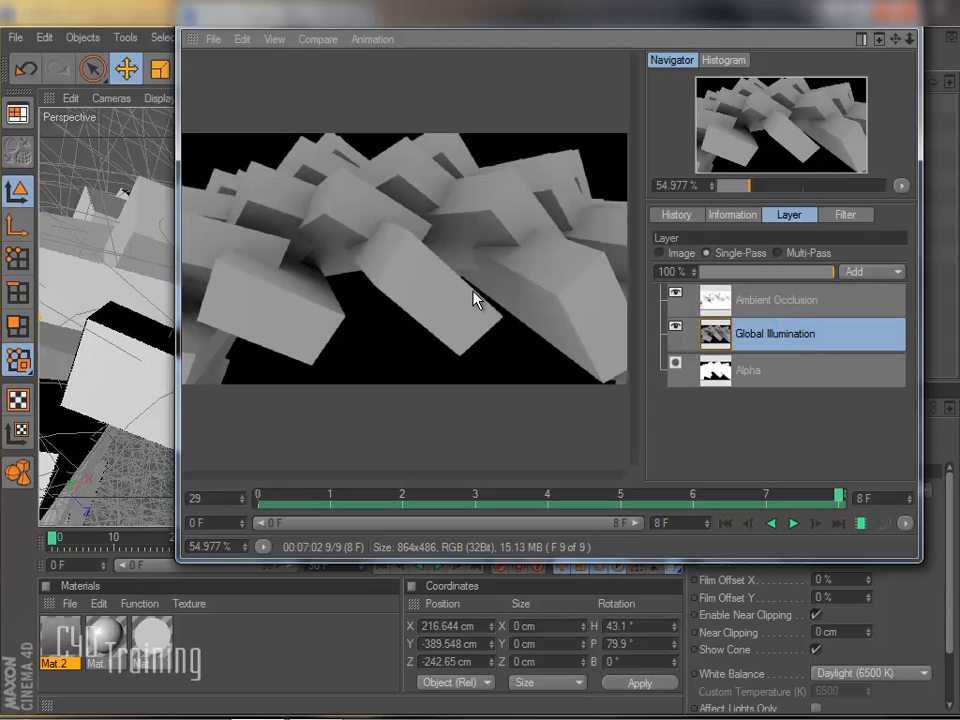
click(790, 378)
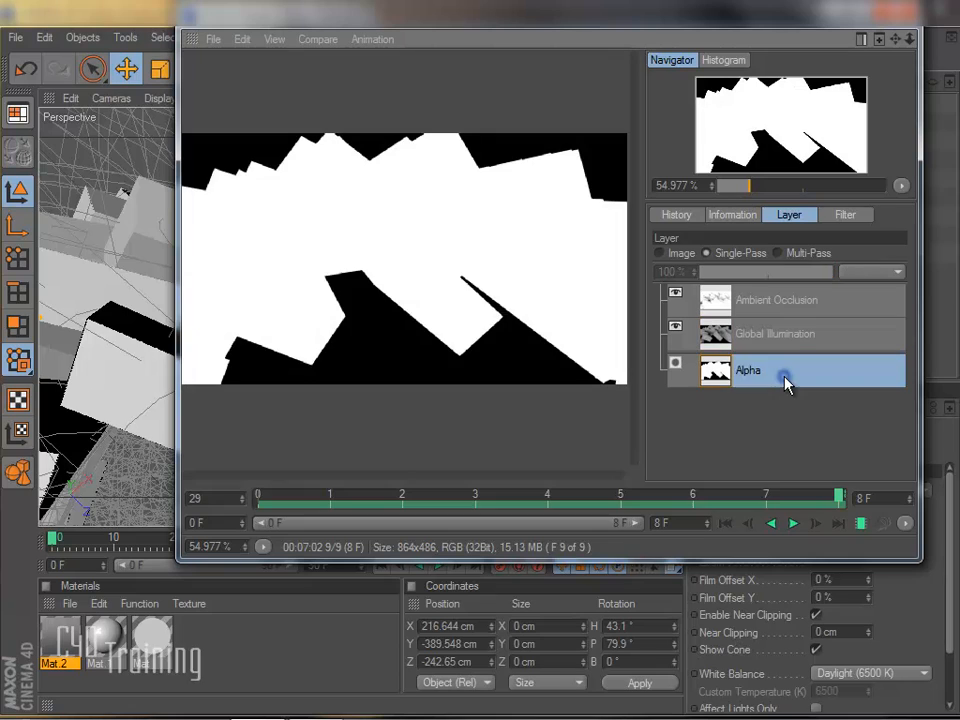